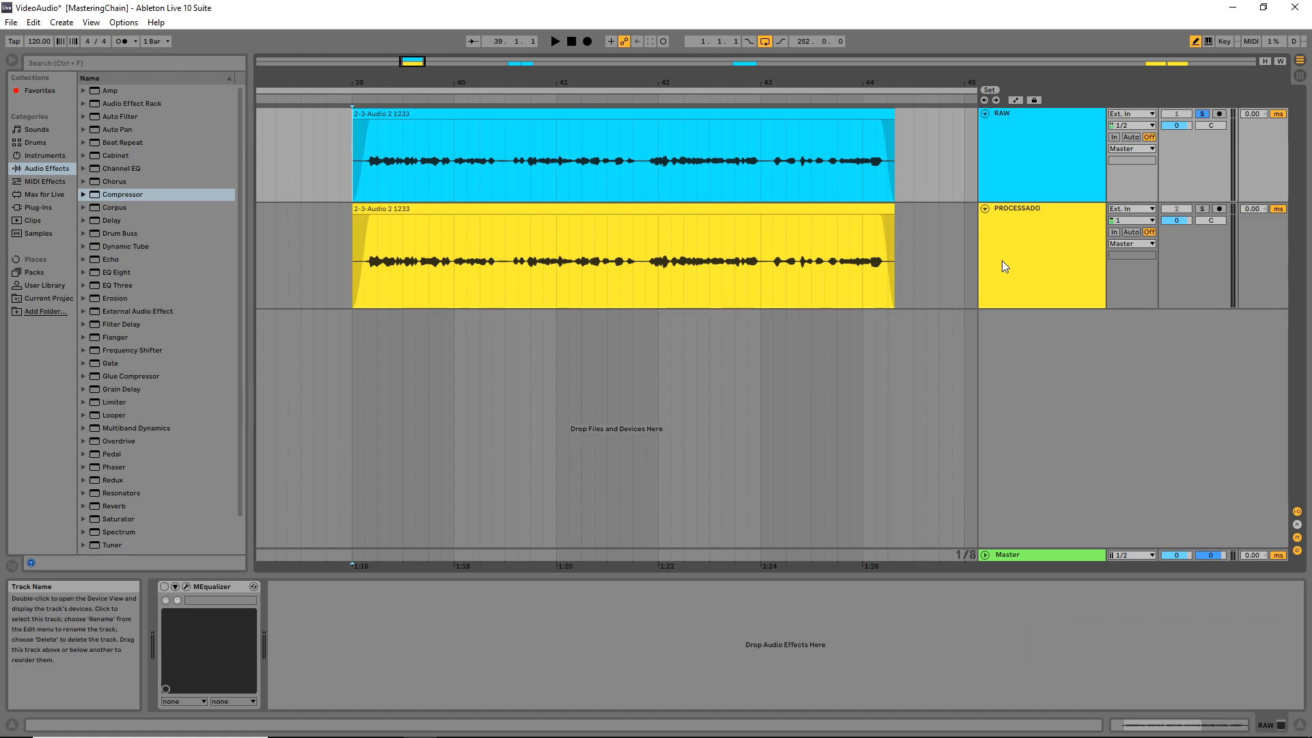
# Check the device chains of the RAW and PROCESSADO tracks and play the soloed RAW voice clip
pyautogui.click(1028, 141)
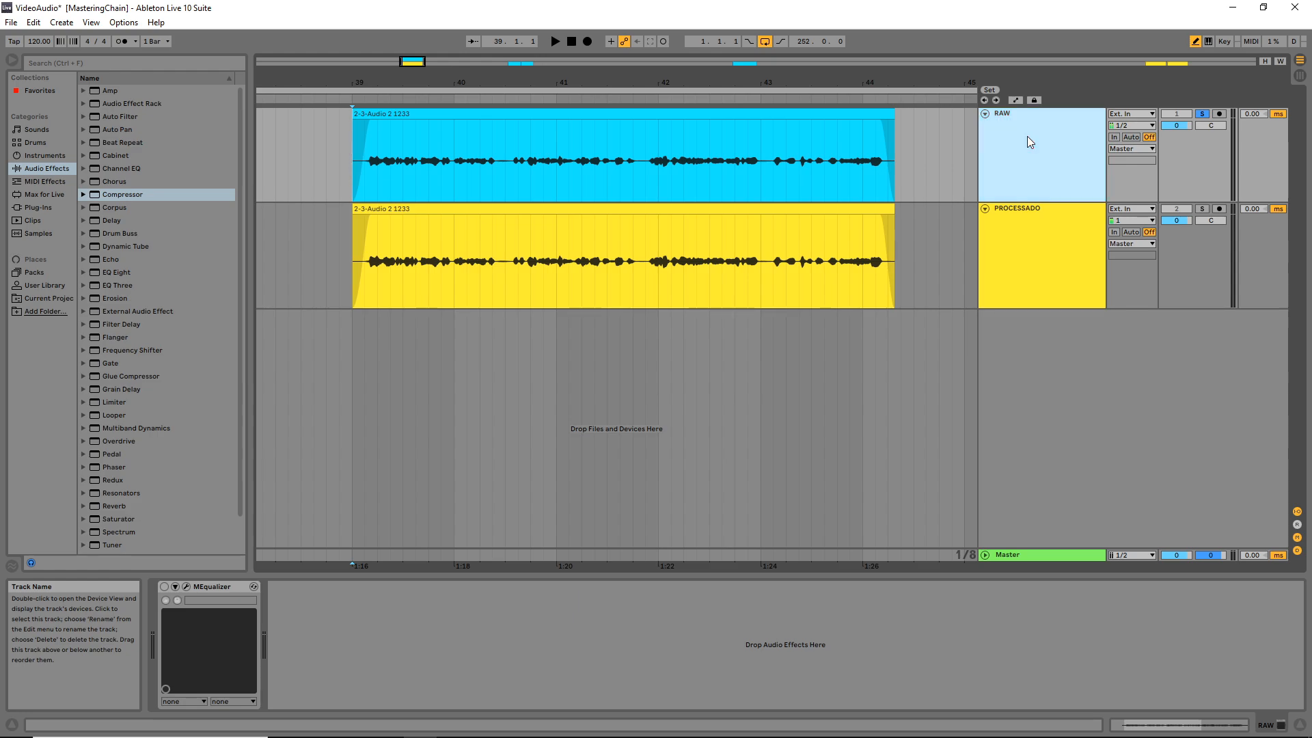
pyautogui.click(1048, 239)
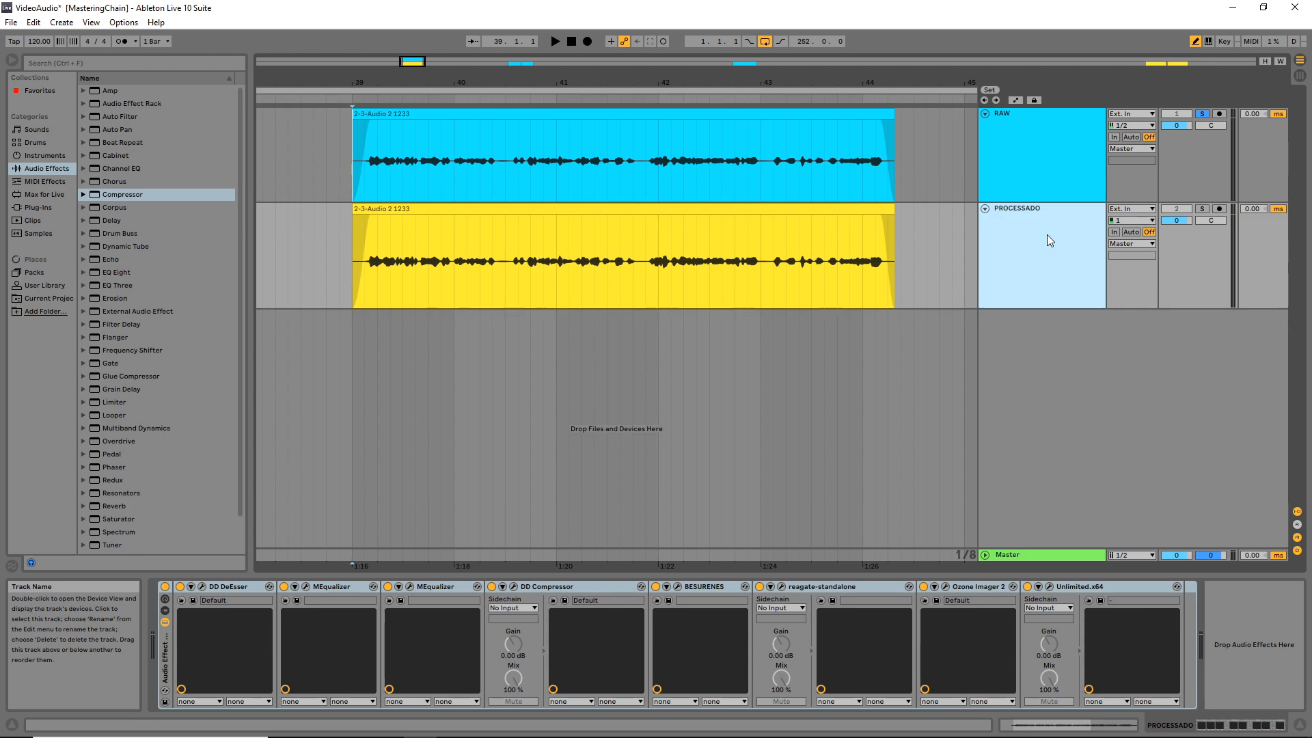
pyautogui.click(1045, 182)
pyautogui.press('space')
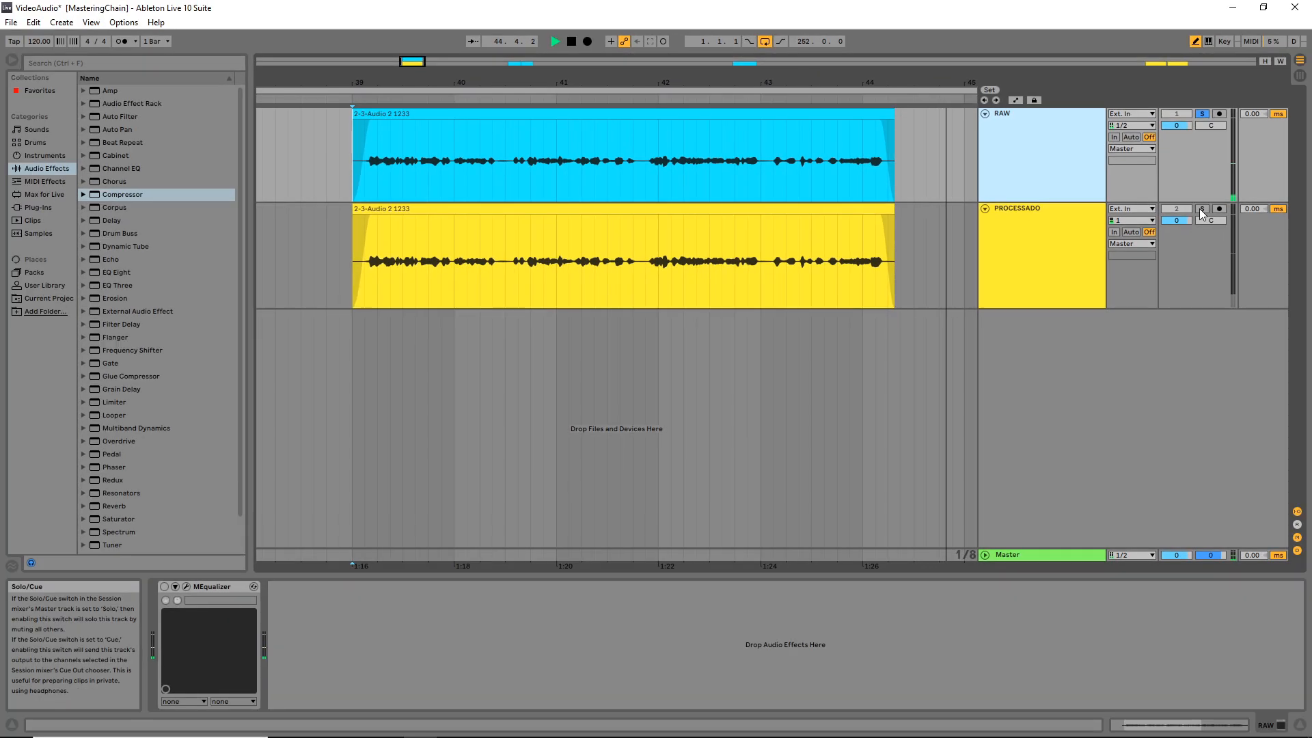
# Solo the PROCESSADO track and play its voice clip from bar 39 to hear the processed version
pyautogui.click(1232, 219)
pyautogui.press('space')
pyautogui.click(330, 275)
pyautogui.press('space')
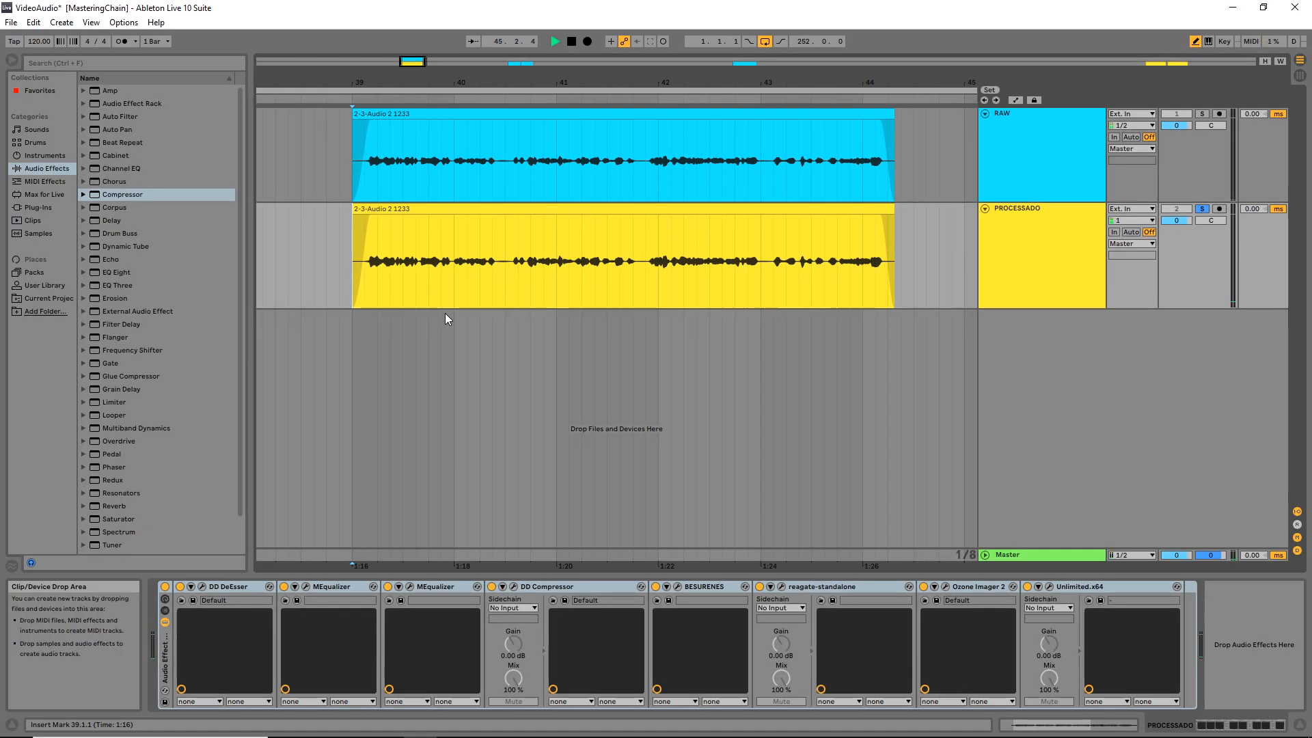
# Solo the RAW track and open its MEqualizer plug-in with the device enabled
pyautogui.click(1203, 114)
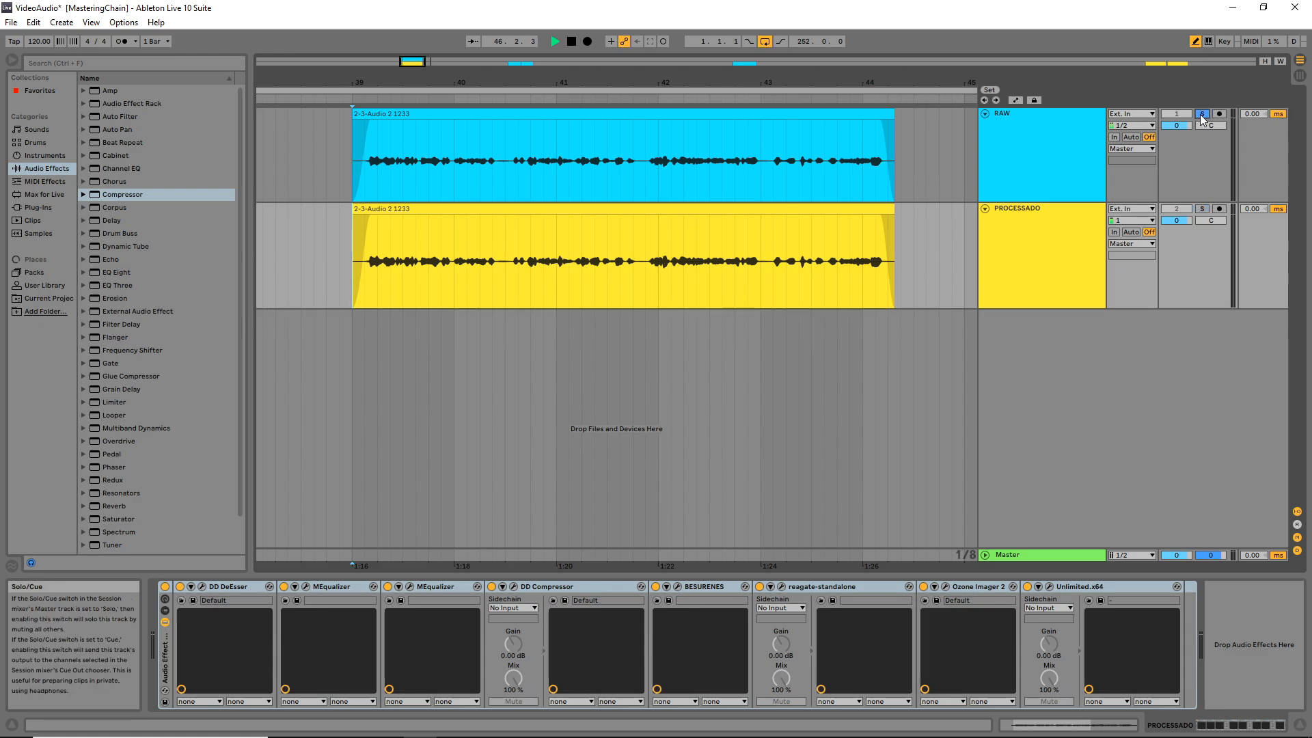
pyautogui.click(1058, 137)
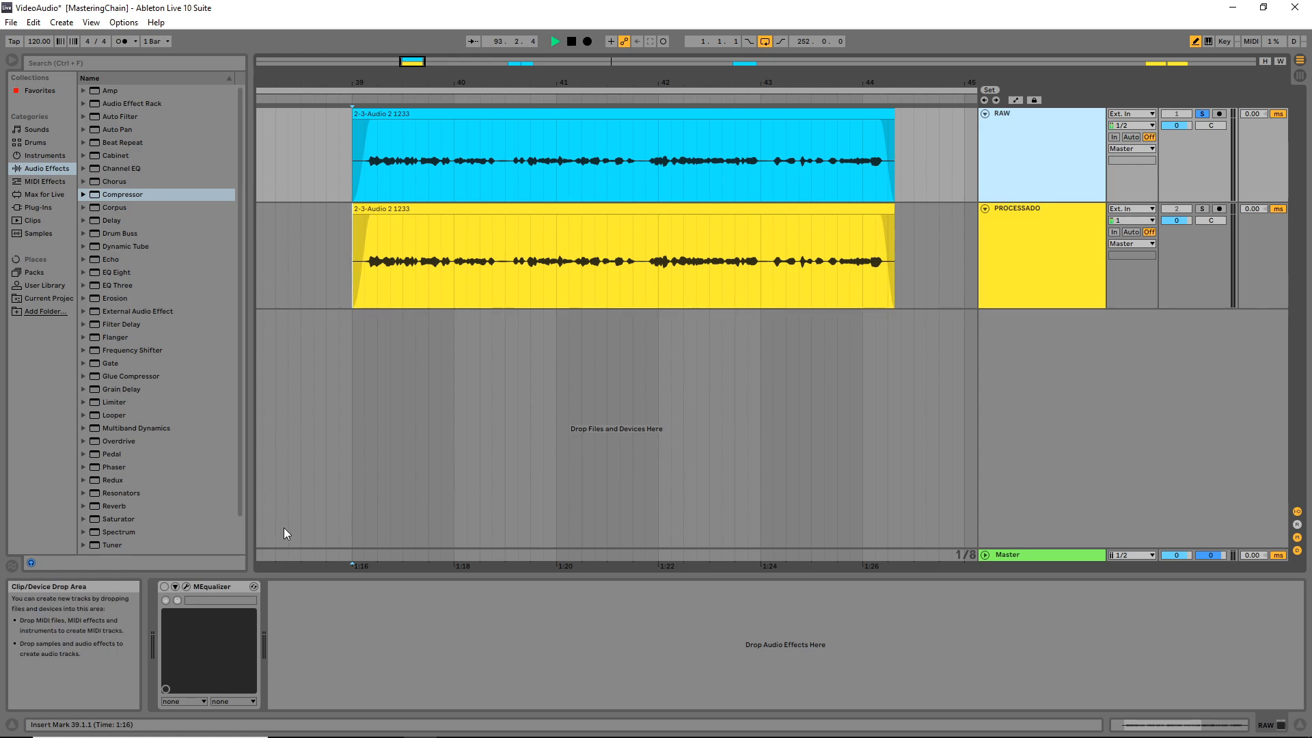
pyautogui.click(164, 586)
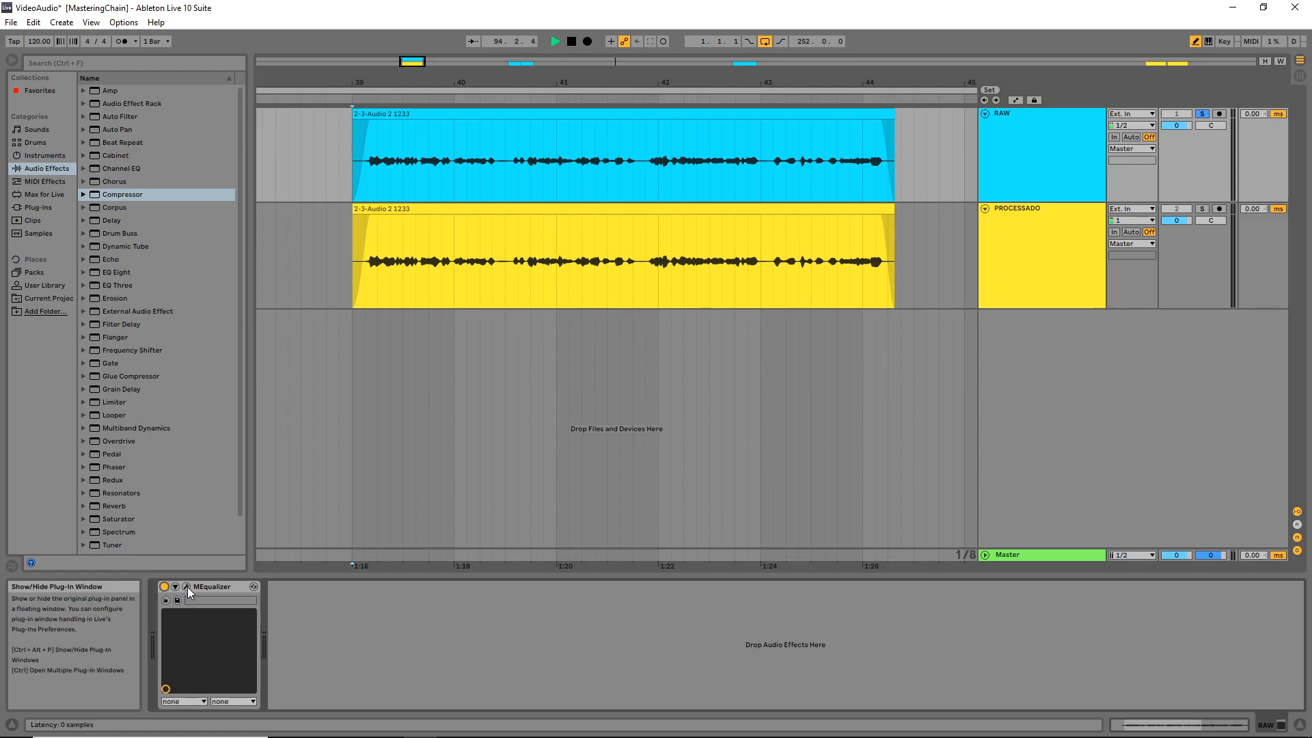
pyautogui.click(188, 587)
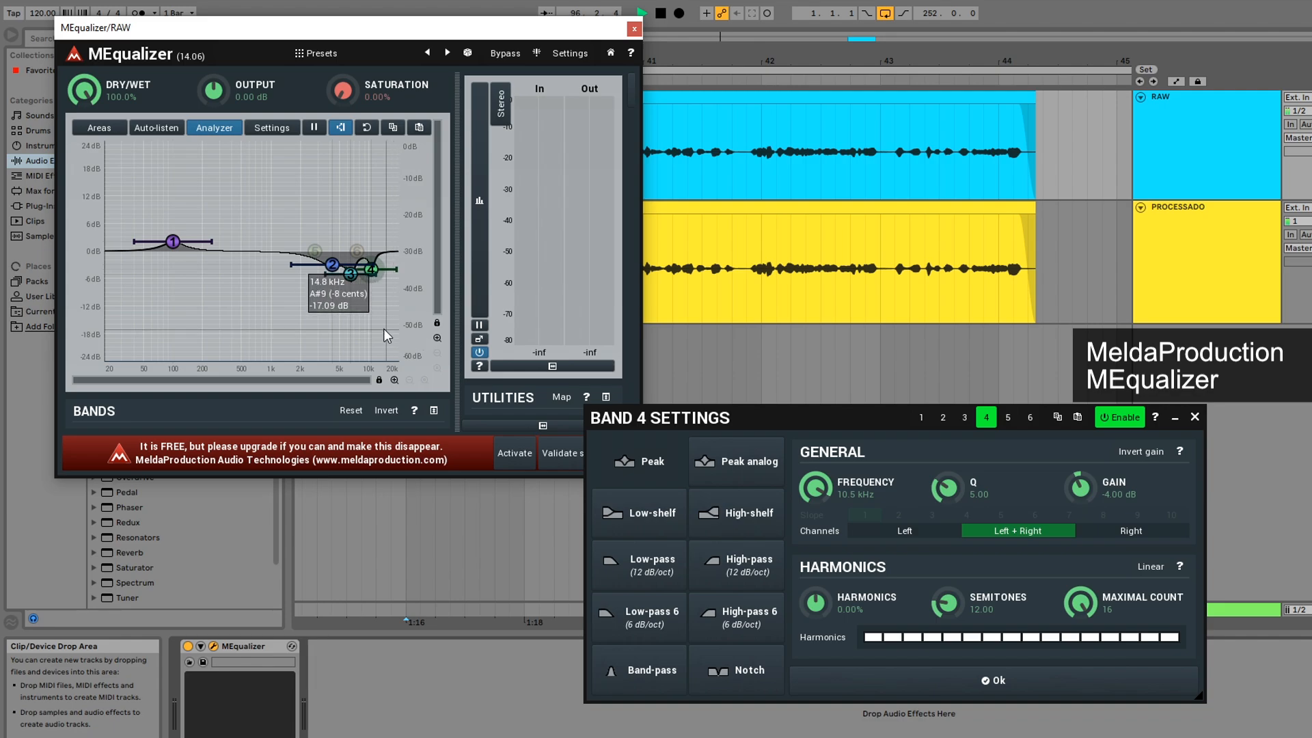
# Examine the EQ curve and band settings in the RAW track's MEqualizer, including band 1, and close the plug-in
pyautogui.click(1195, 417)
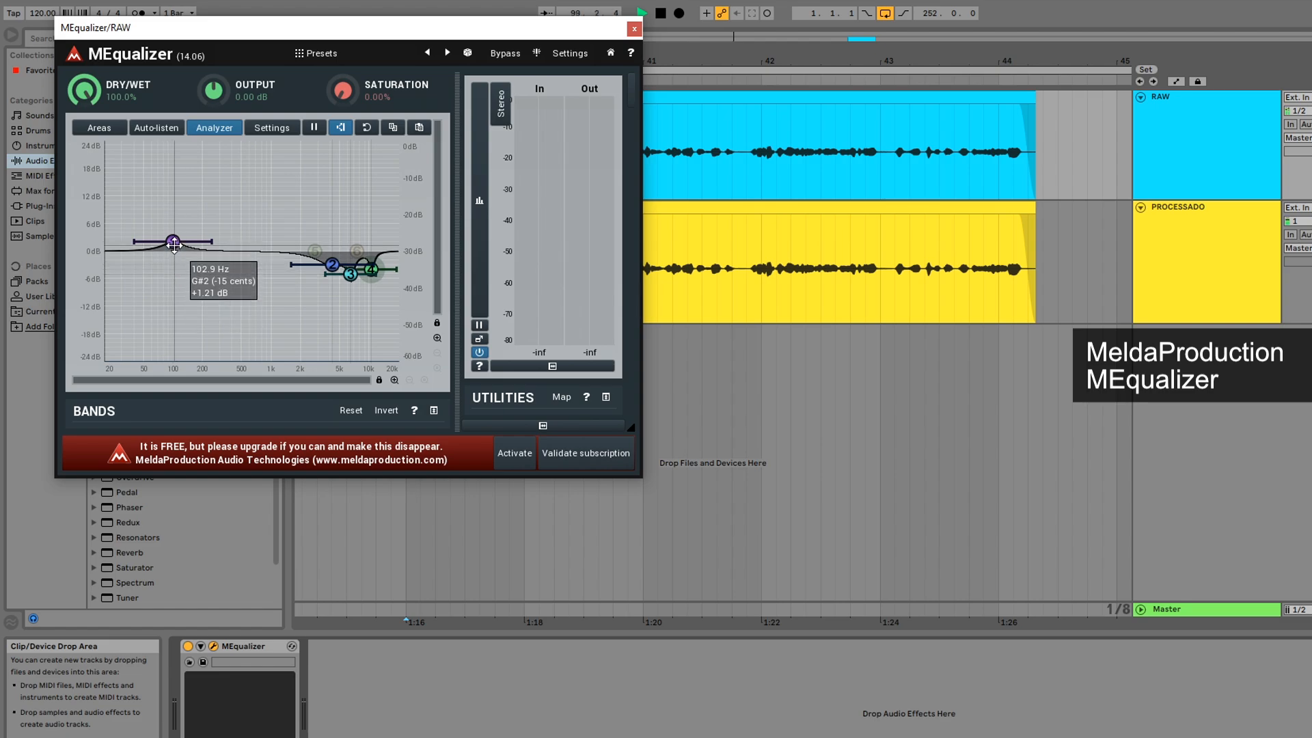
pyautogui.moveTo(173, 244); pyautogui.dragTo(174, 241)
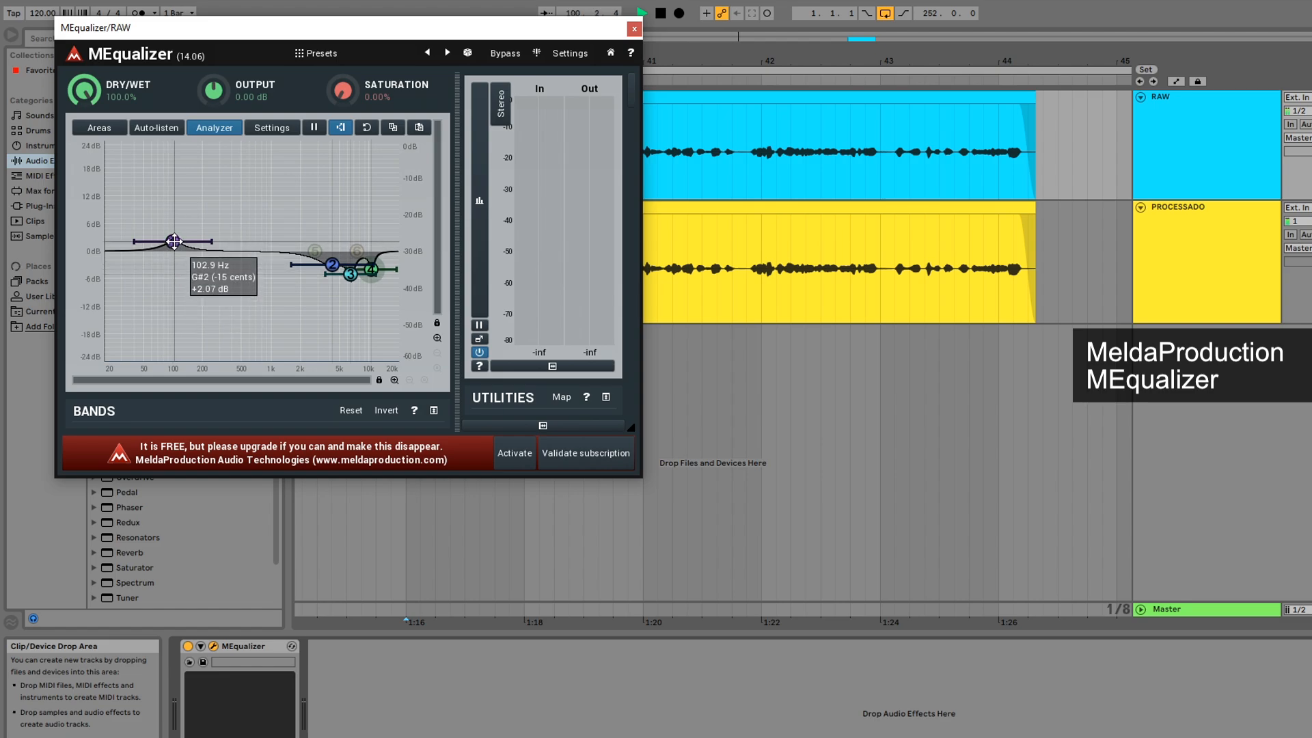
pyautogui.doubleClick(175, 240)
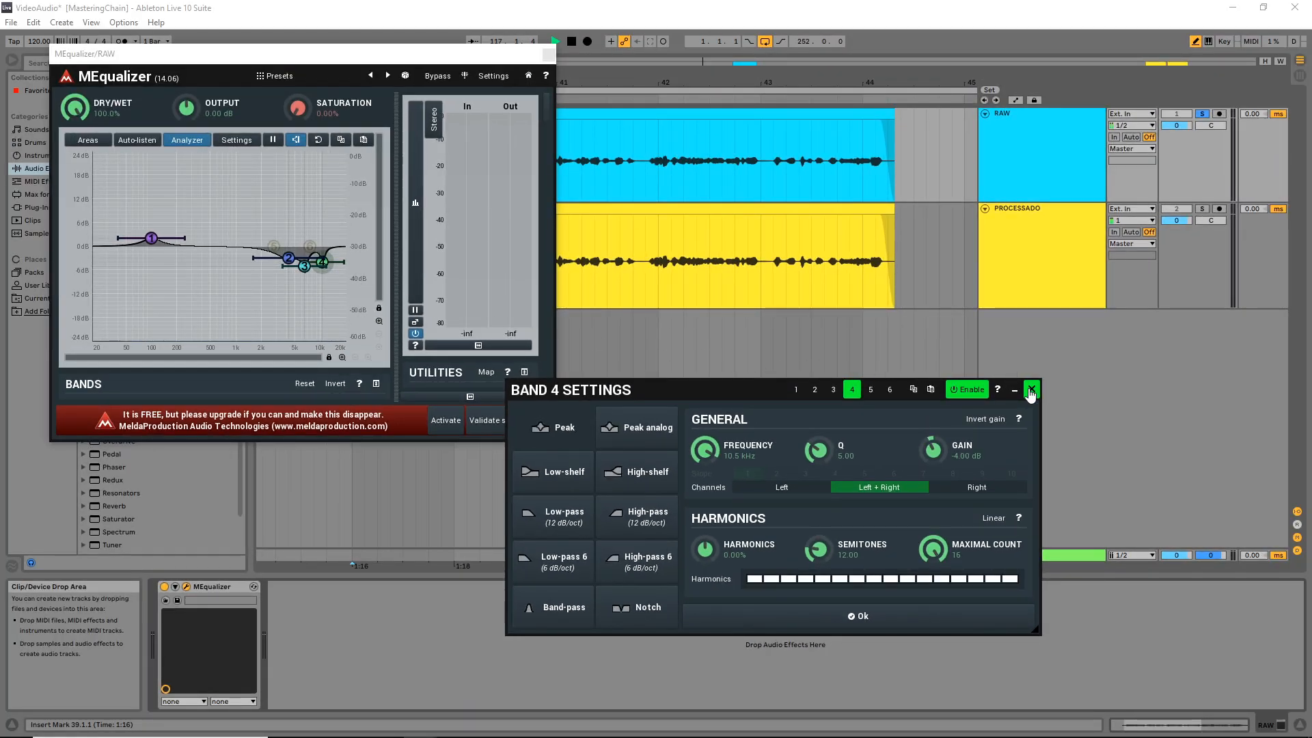
pyautogui.click(1032, 391)
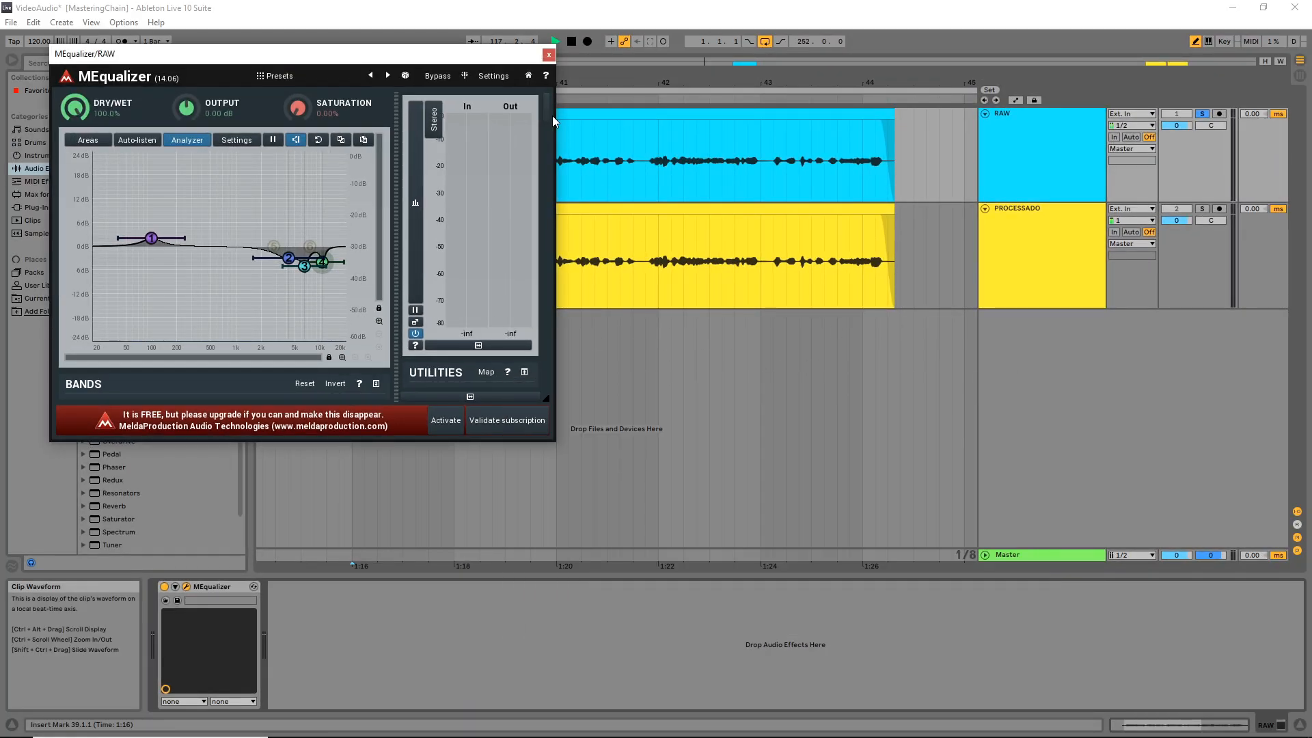
pyautogui.click(549, 55)
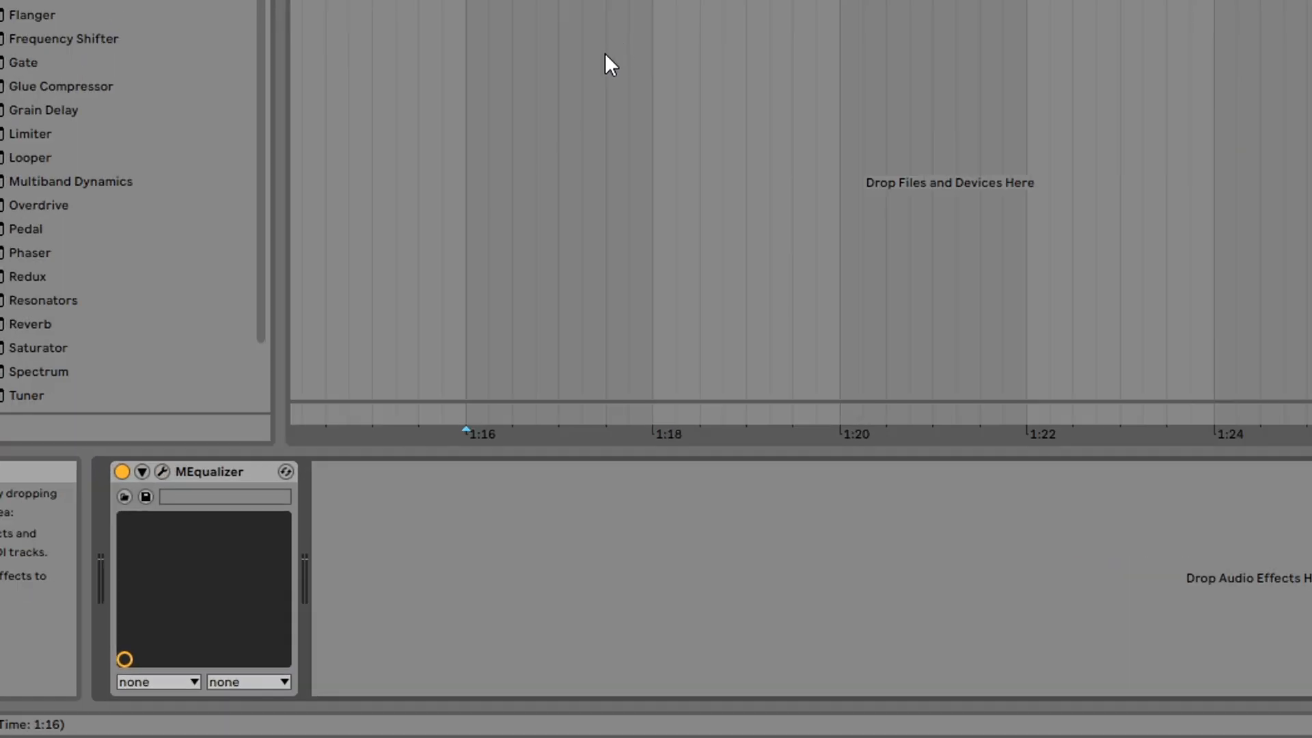
# Play the RAW track while toggling MEqualizer to compare the voice with and without EQ, leaving the device off
pyautogui.press('space')
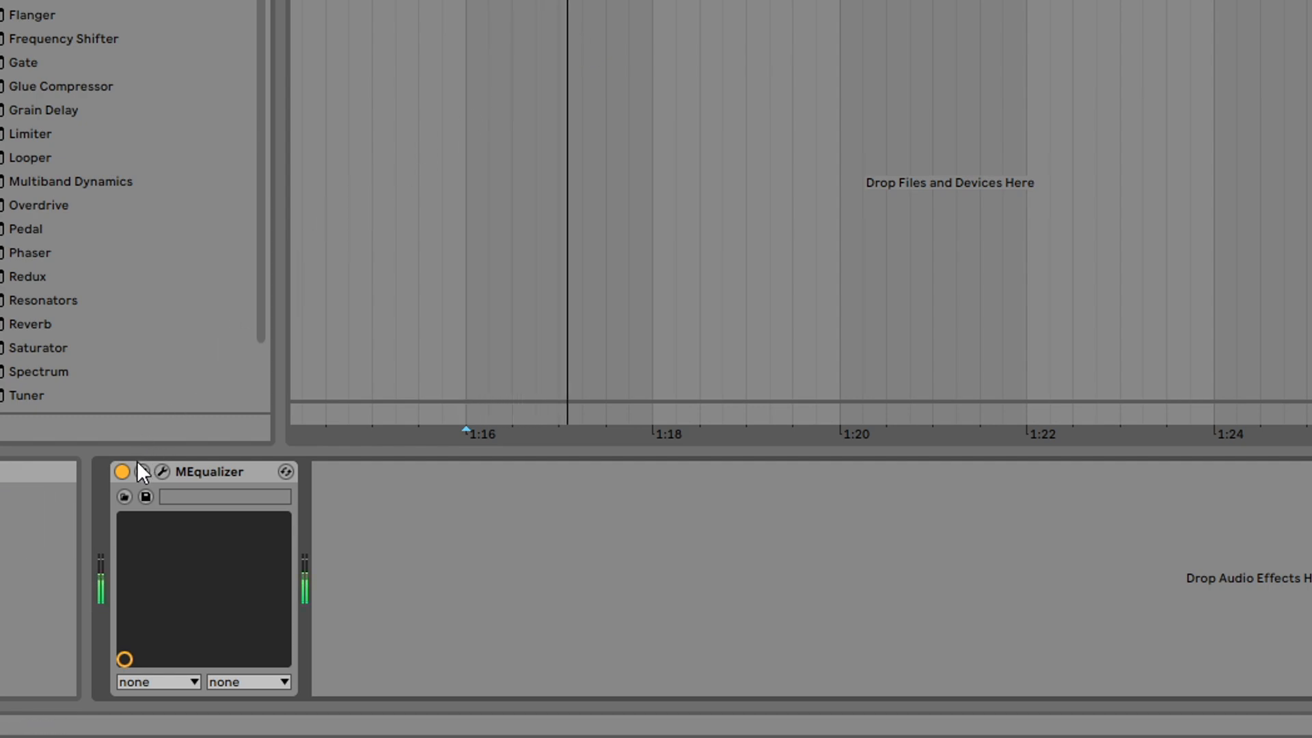
pyautogui.click(122, 473)
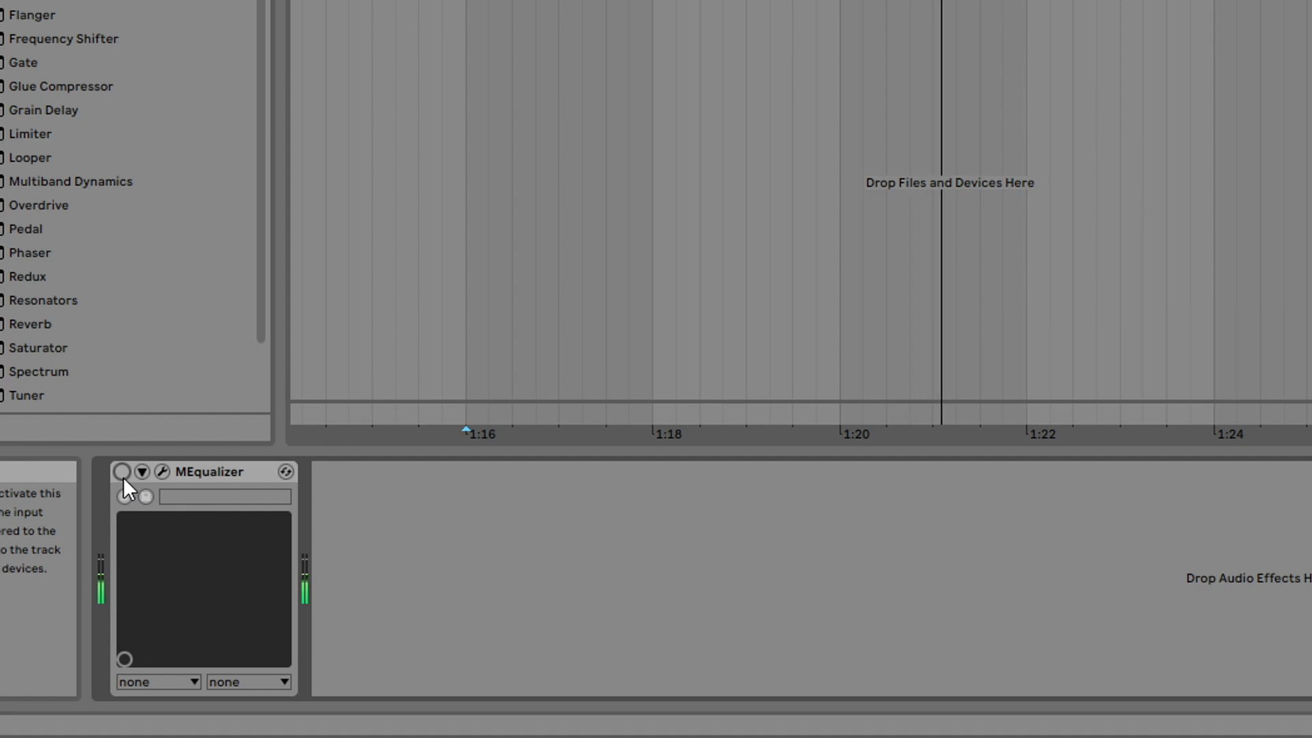
pyautogui.click(123, 472)
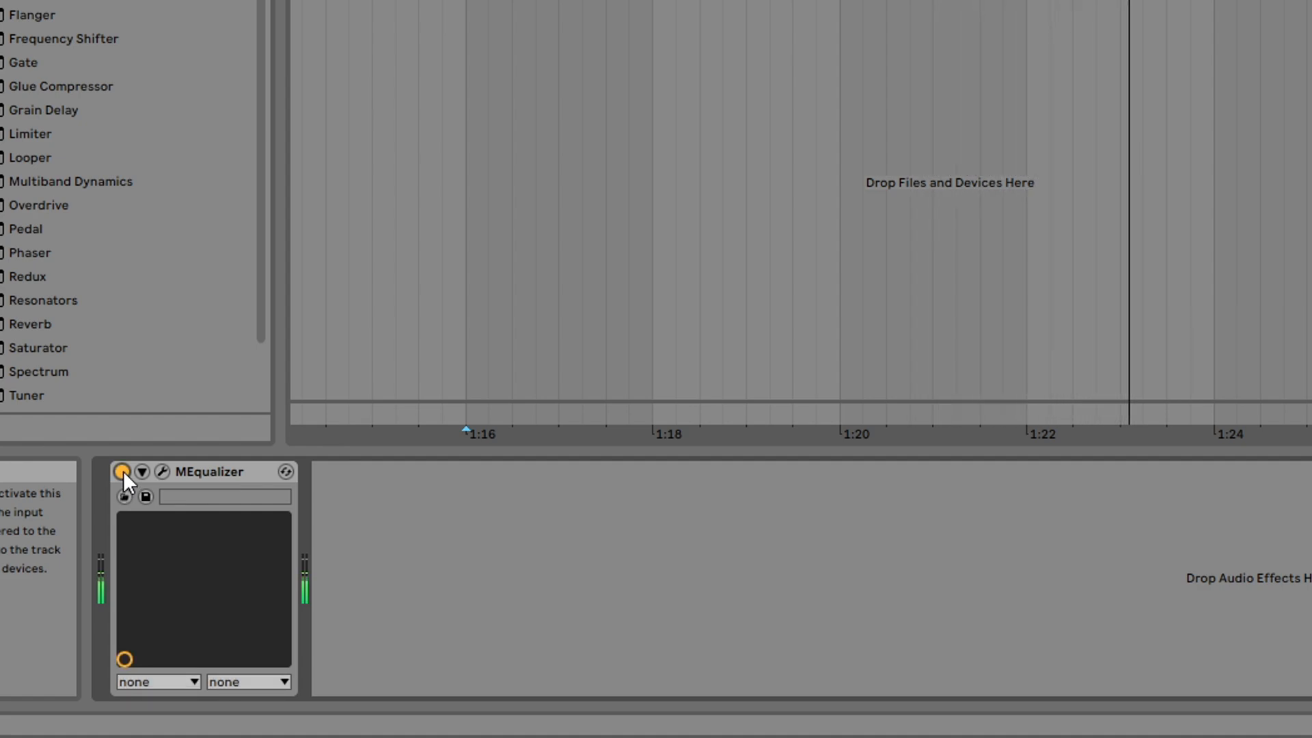
pyautogui.click(123, 471)
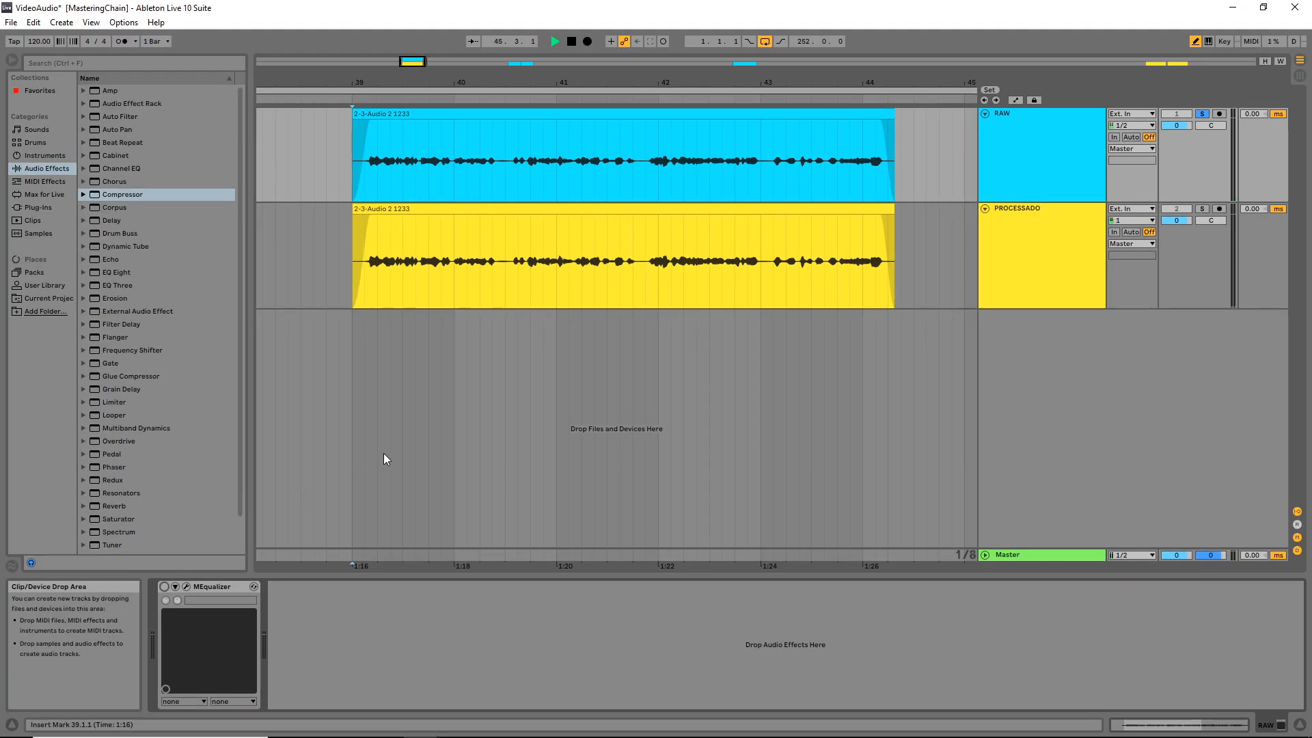
# Review the DD DeEsser settings on the PROCESSADO track, checking the threshold, and close the plug-in
pyautogui.click(1046, 213)
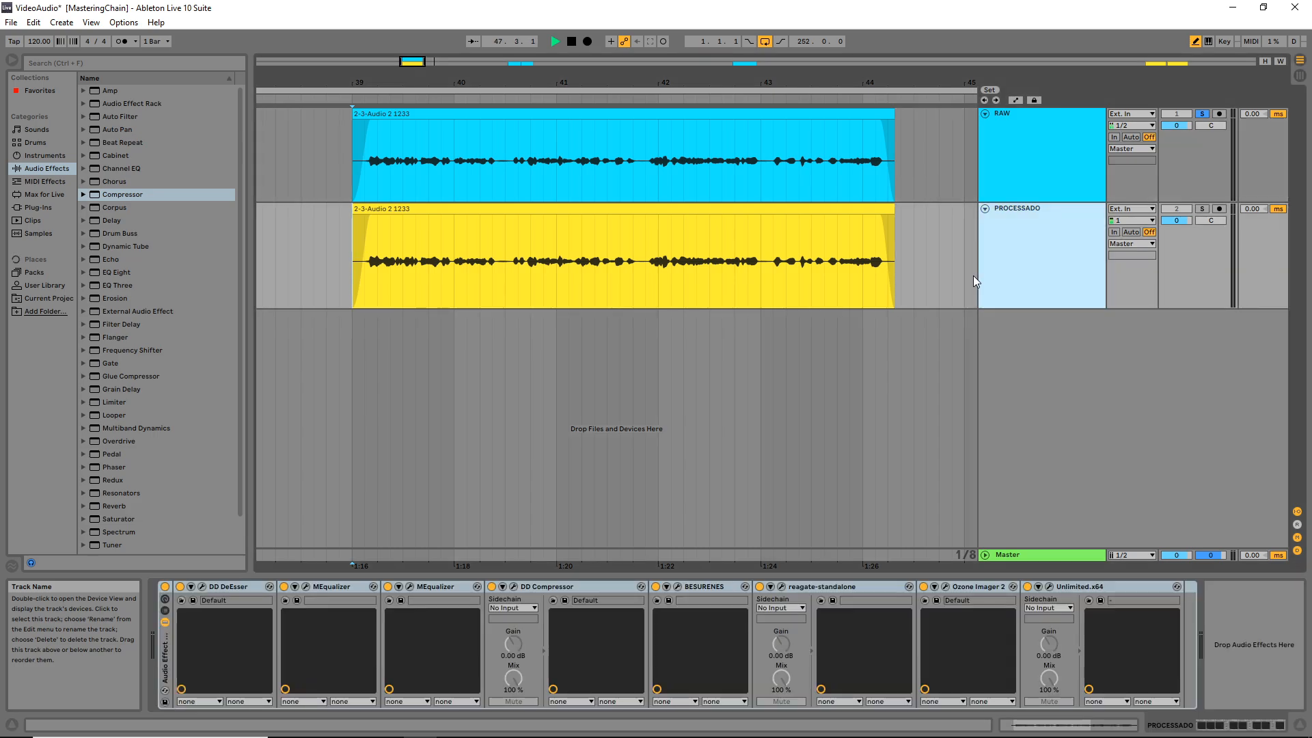
pyautogui.click(203, 587)
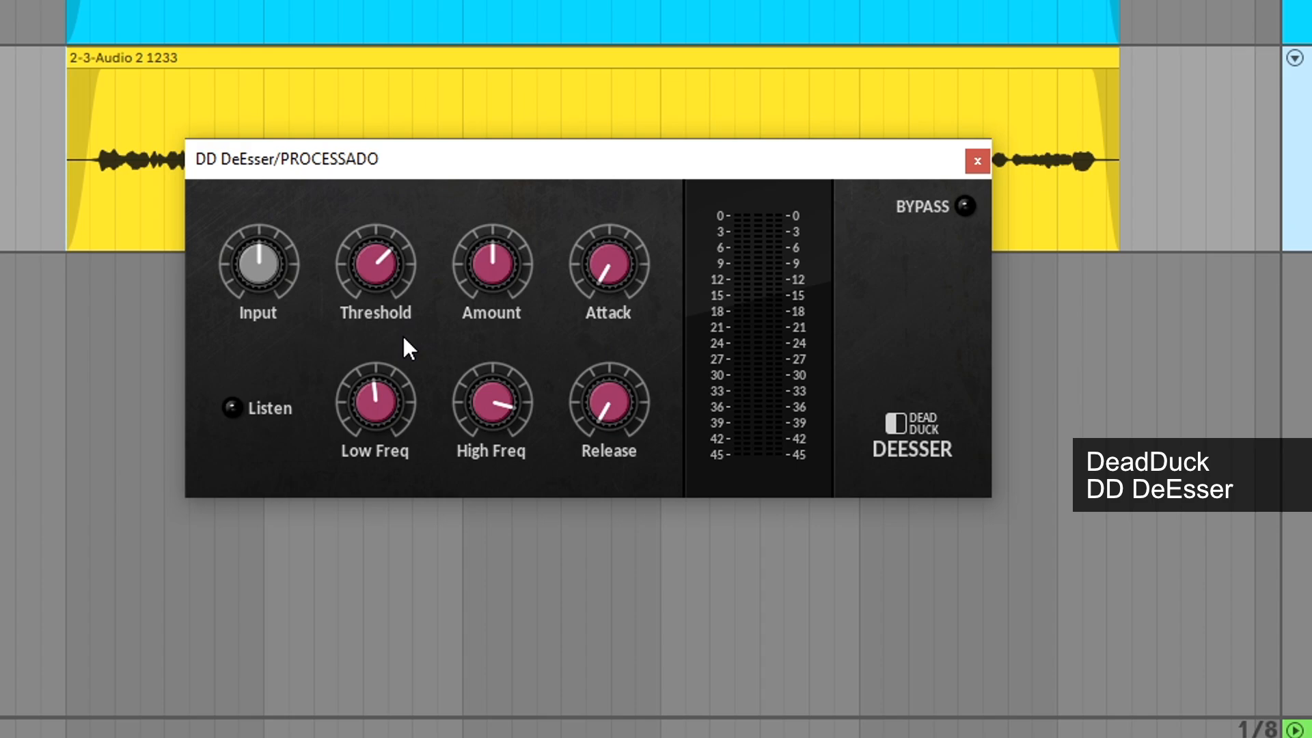
pyautogui.scroll(5, 385, 261)
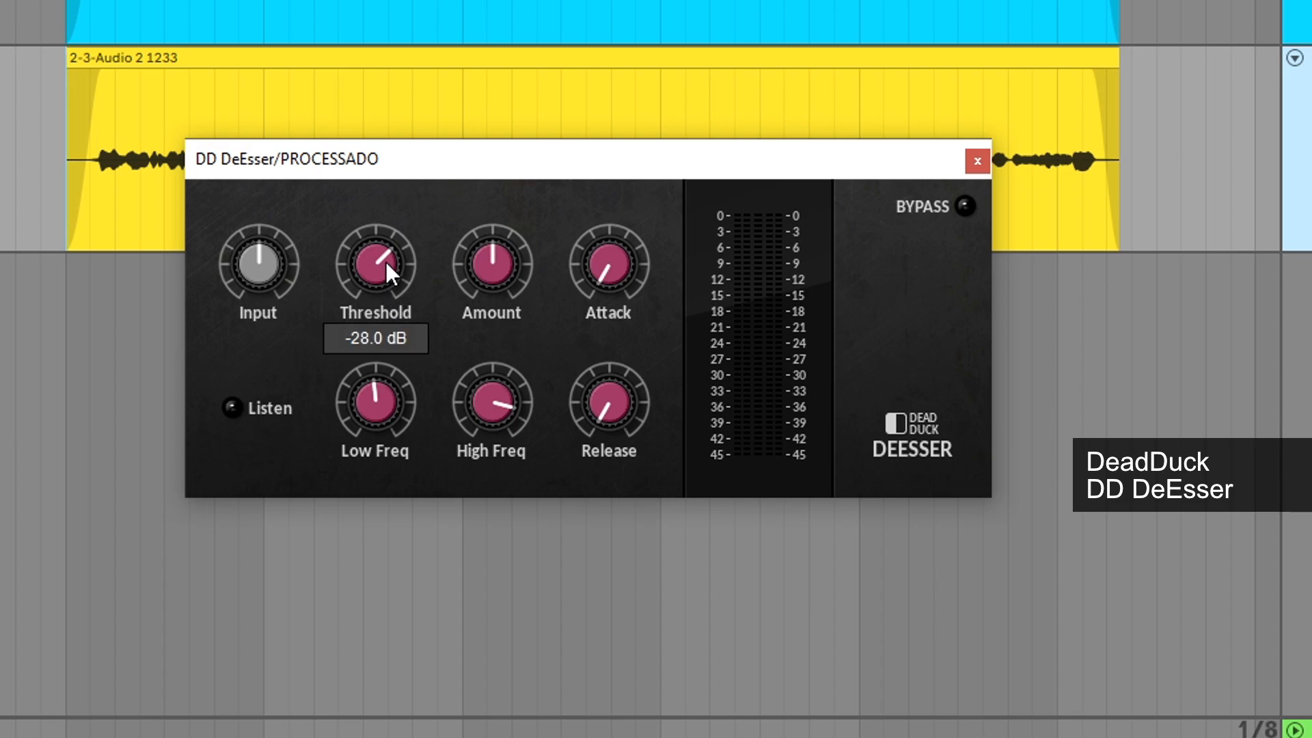
pyautogui.moveTo(393, 264)
pyautogui.mouseDown()
pyautogui.moveTo(389, 243)
pyautogui.moveTo(380, 284)
pyautogui.mouseUp()
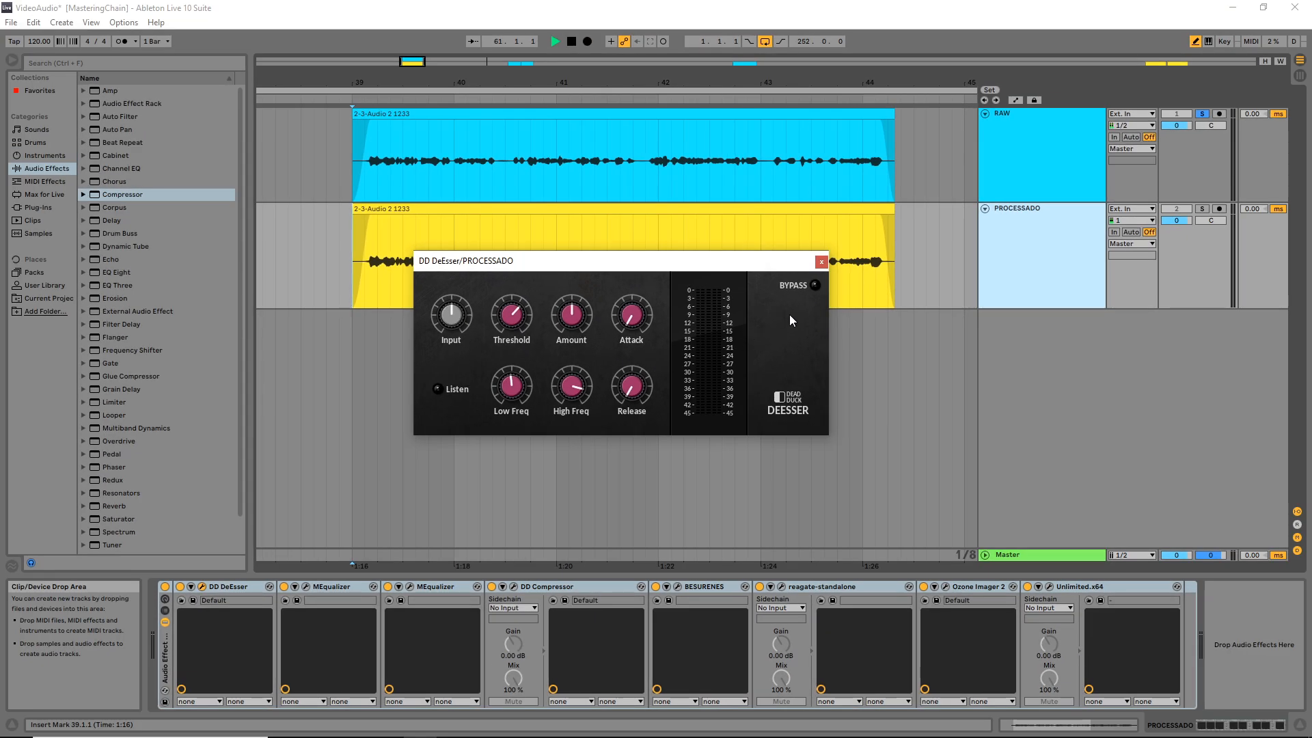
pyautogui.click(822, 262)
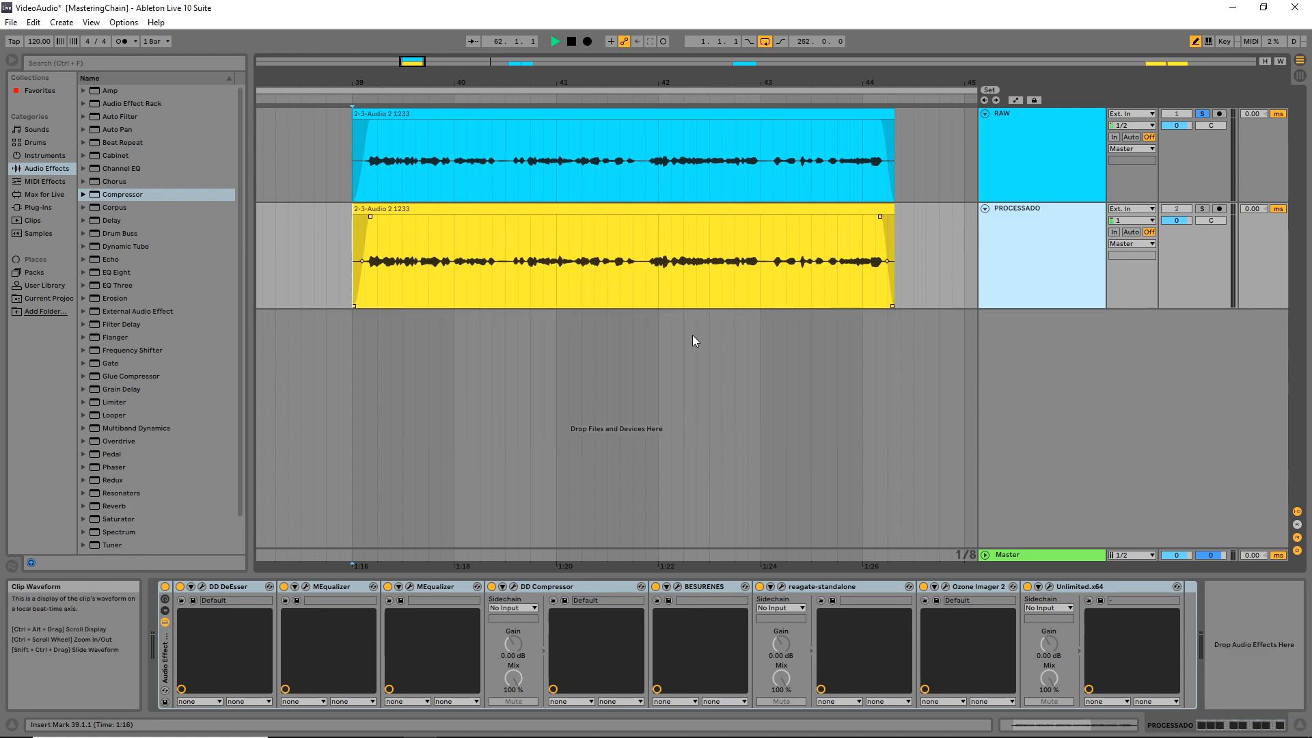
# Review the PROCESSADO track's first MEqualizer curve and the band 4 high-pass settings in its second MEqualizer
pyautogui.click(306, 587)
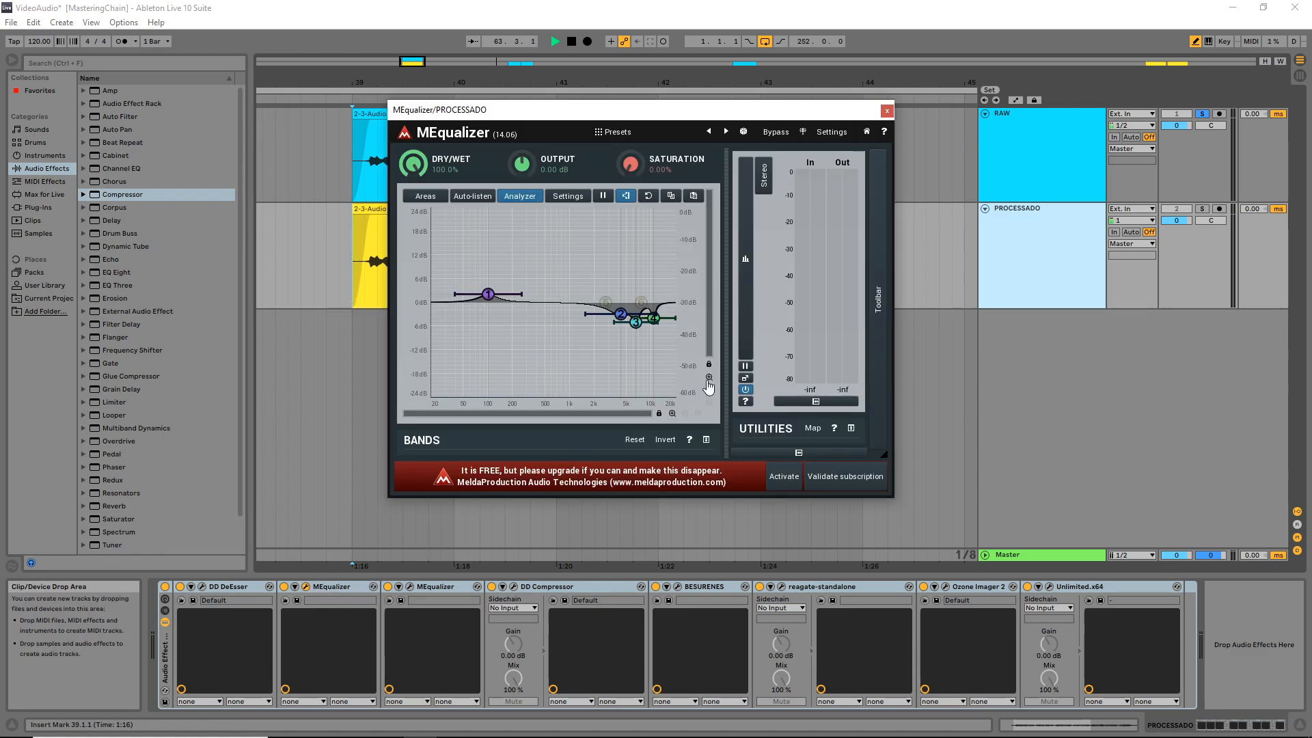
pyautogui.click(886, 113)
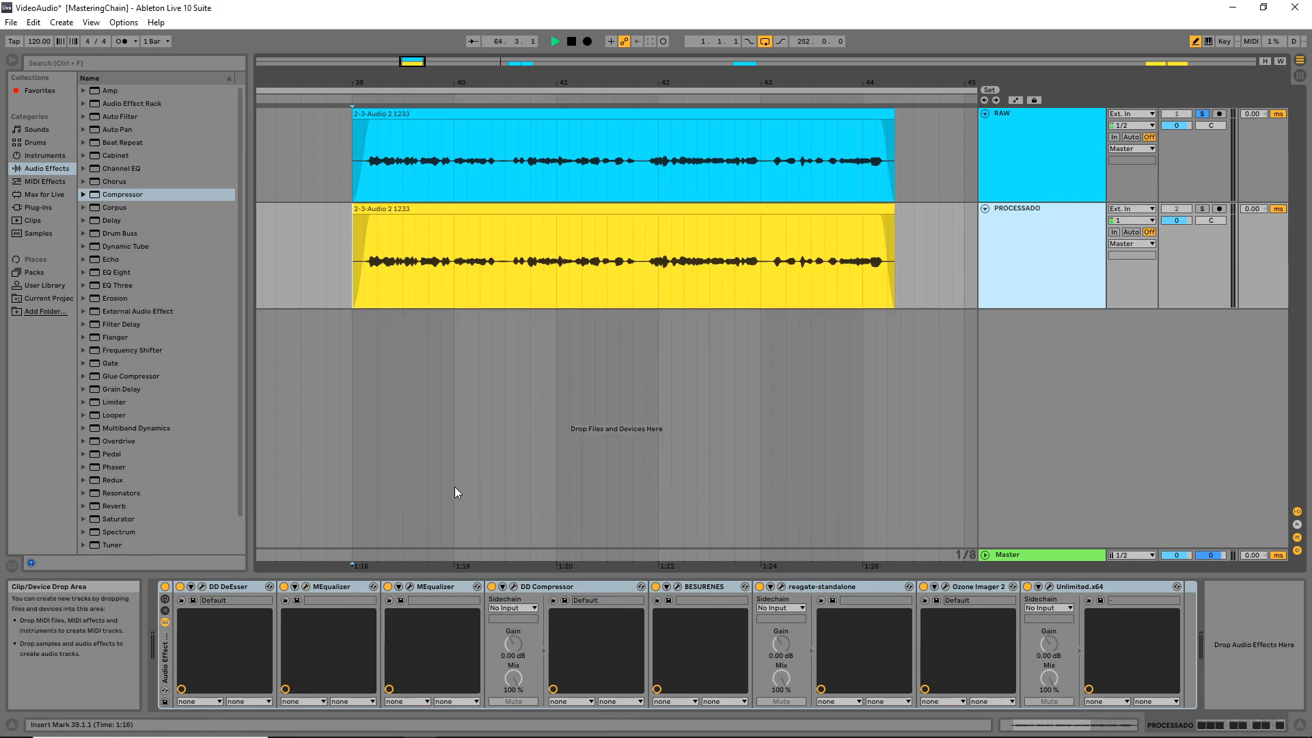
pyautogui.click(410, 587)
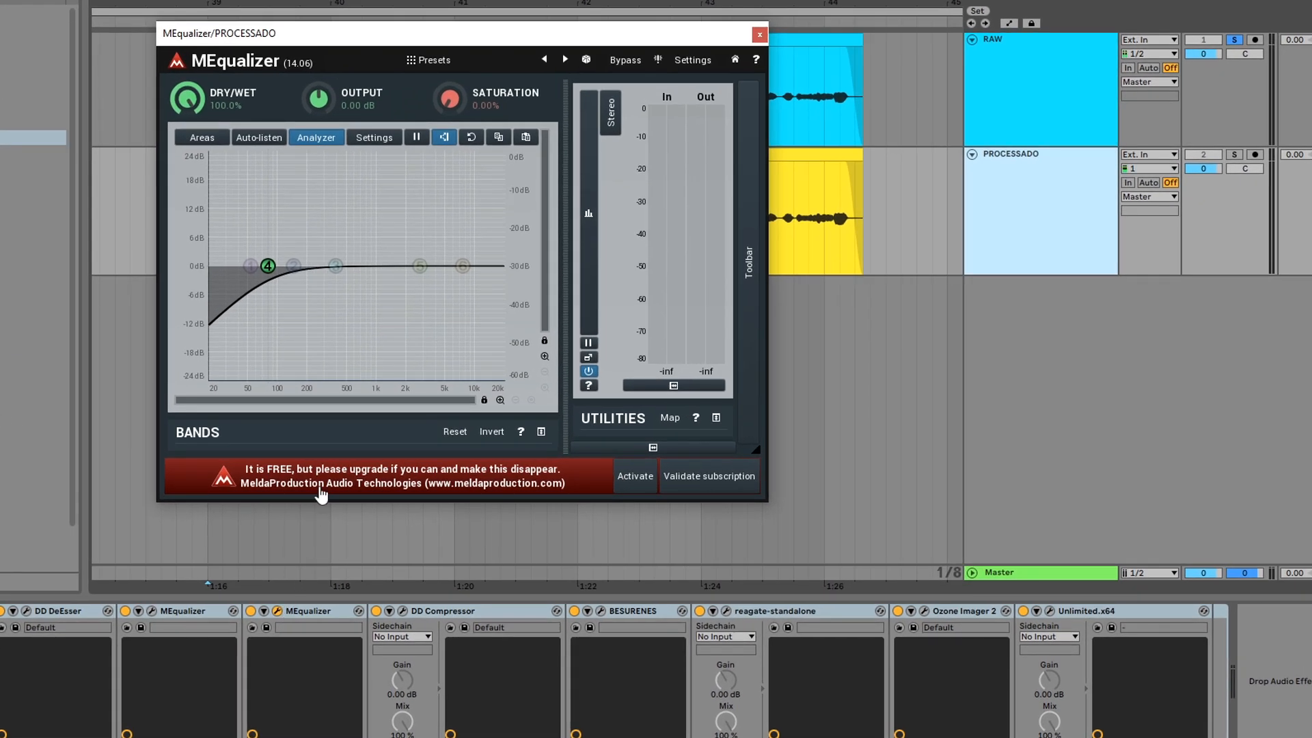
pyautogui.doubleClick(270, 267)
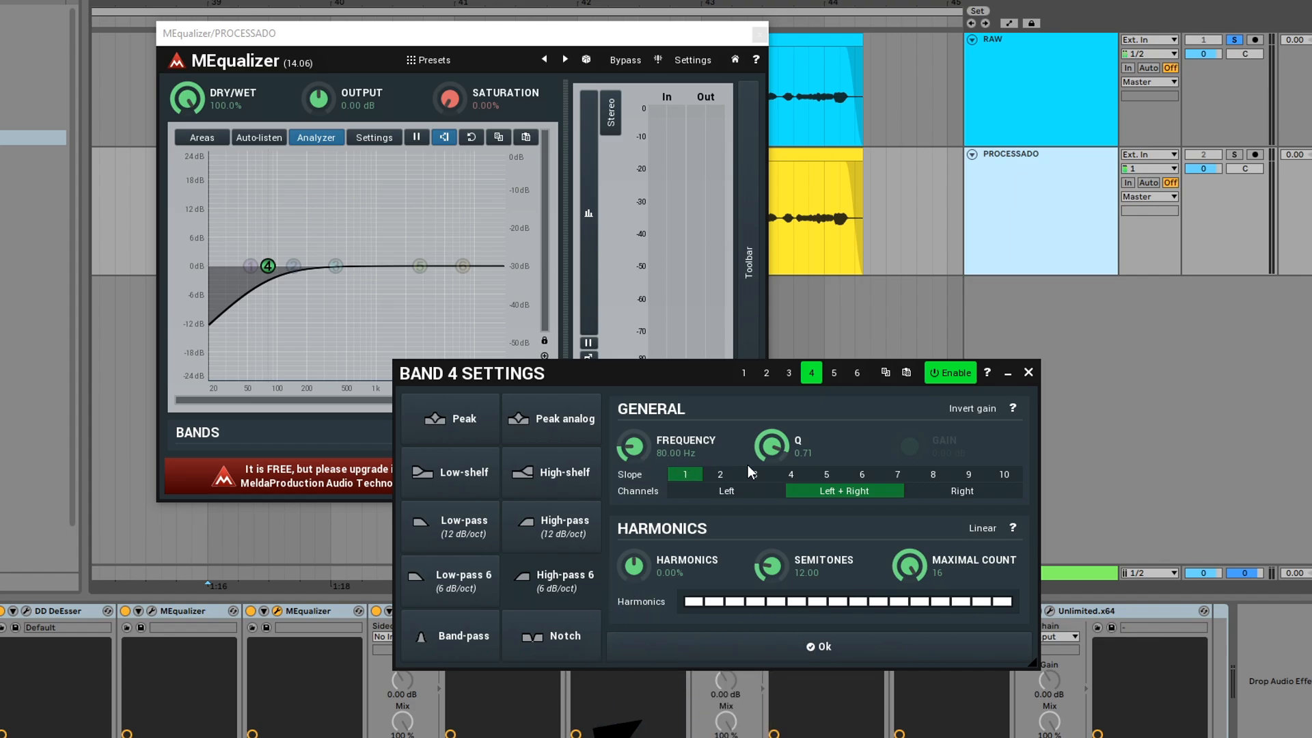
pyautogui.click(1028, 373)
pyautogui.click(759, 33)
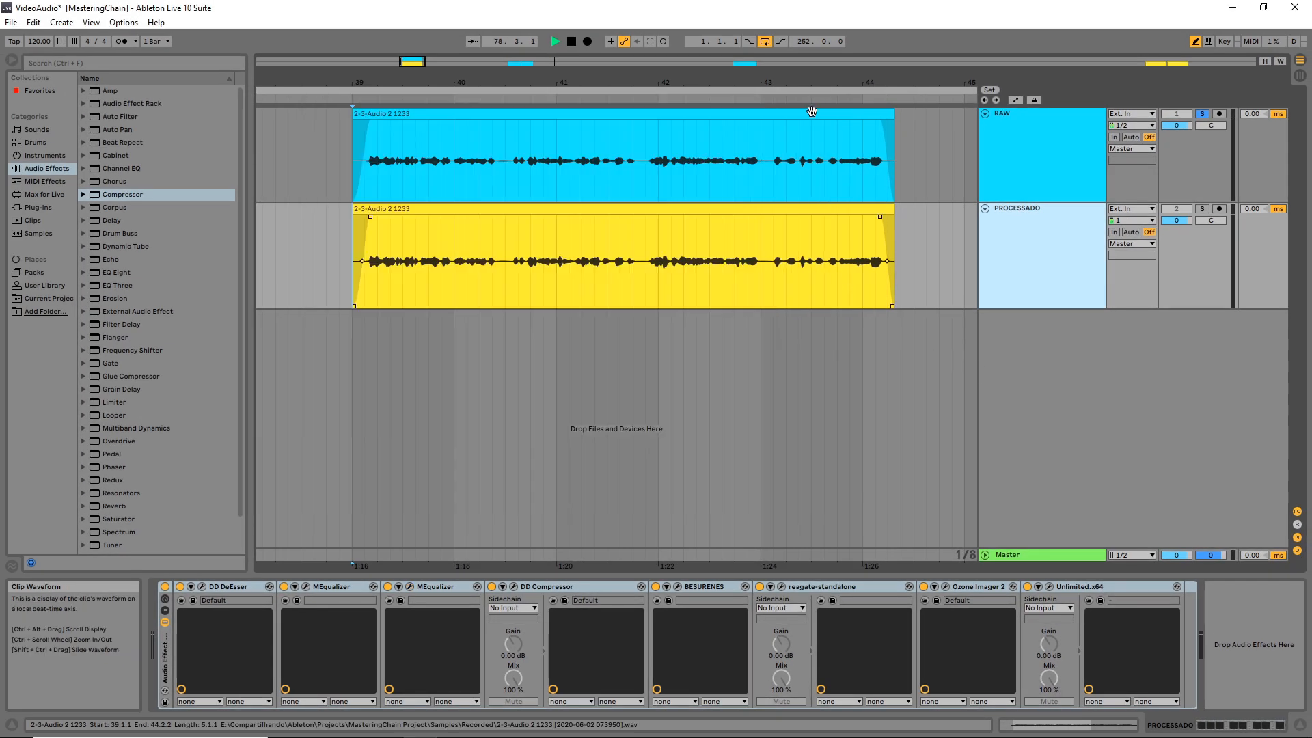
# Review the DD Compressor's threshold, ratio, attack and release on the PROCESSADO track and close the plug-in
pyautogui.click(514, 586)
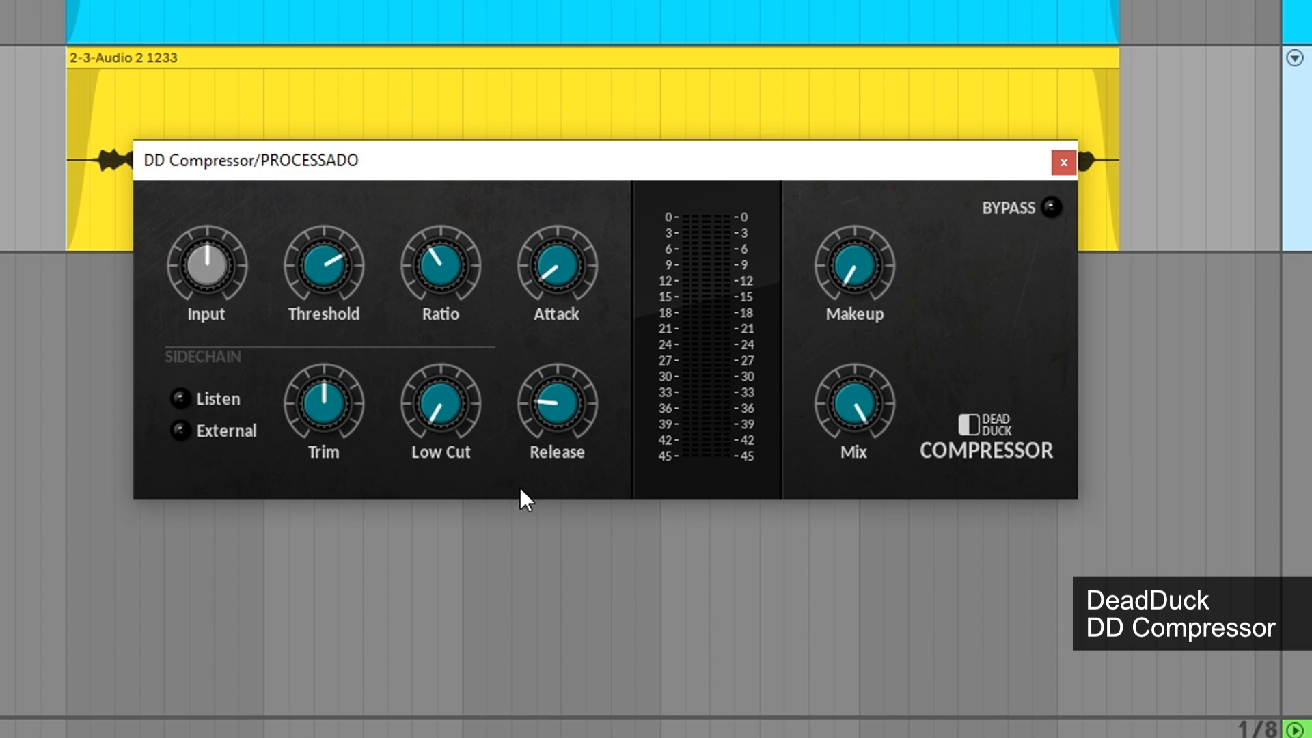
pyautogui.moveTo(336, 262)
pyautogui.mouseDown()
pyautogui.moveTo(350, 247)
pyautogui.moveTo(349, 268)
pyautogui.mouseUp()
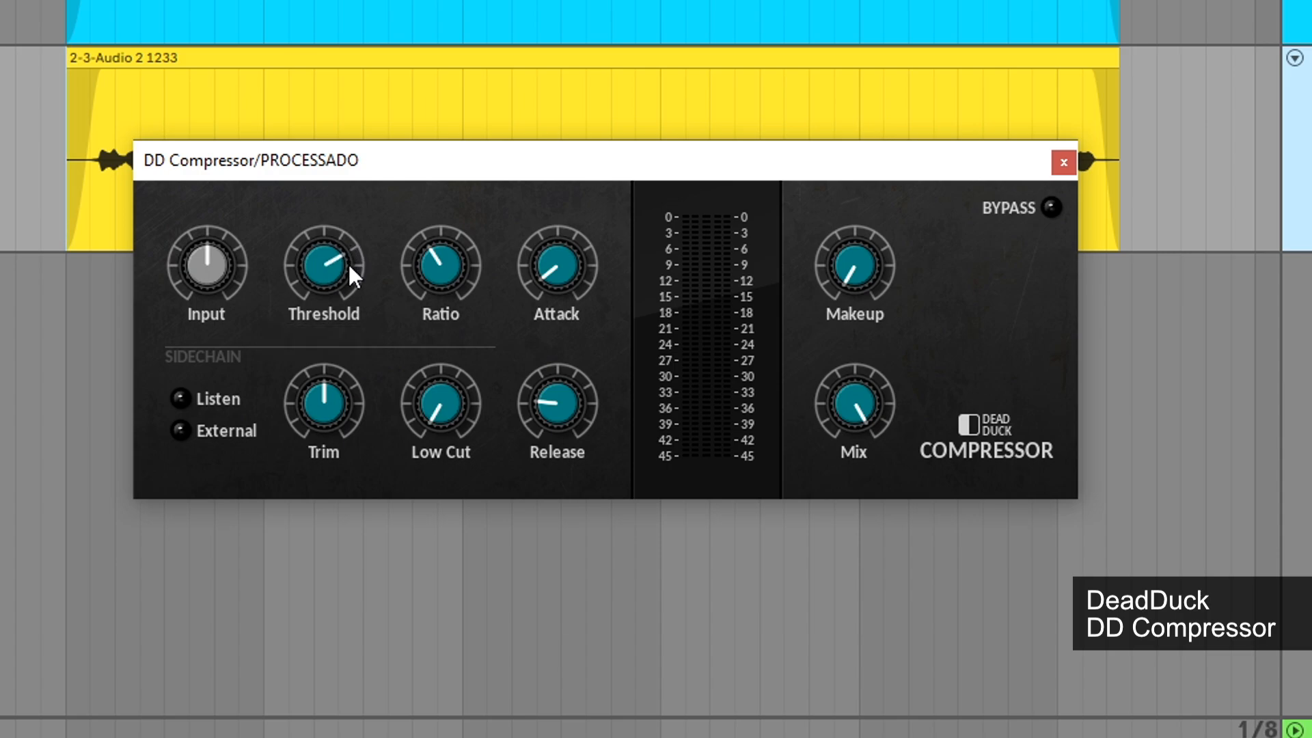
pyautogui.click(442, 265)
pyautogui.click(556, 268)
pyautogui.moveTo(567, 399)
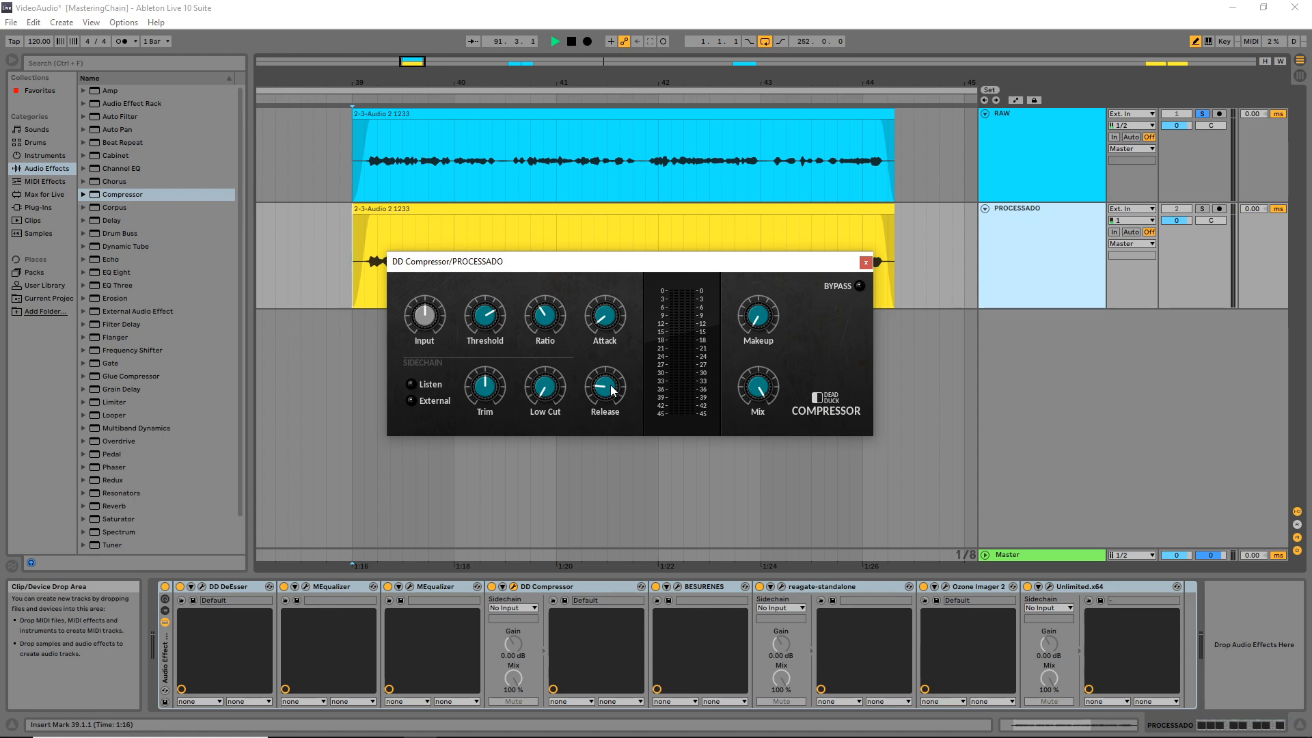
pyautogui.click(865, 262)
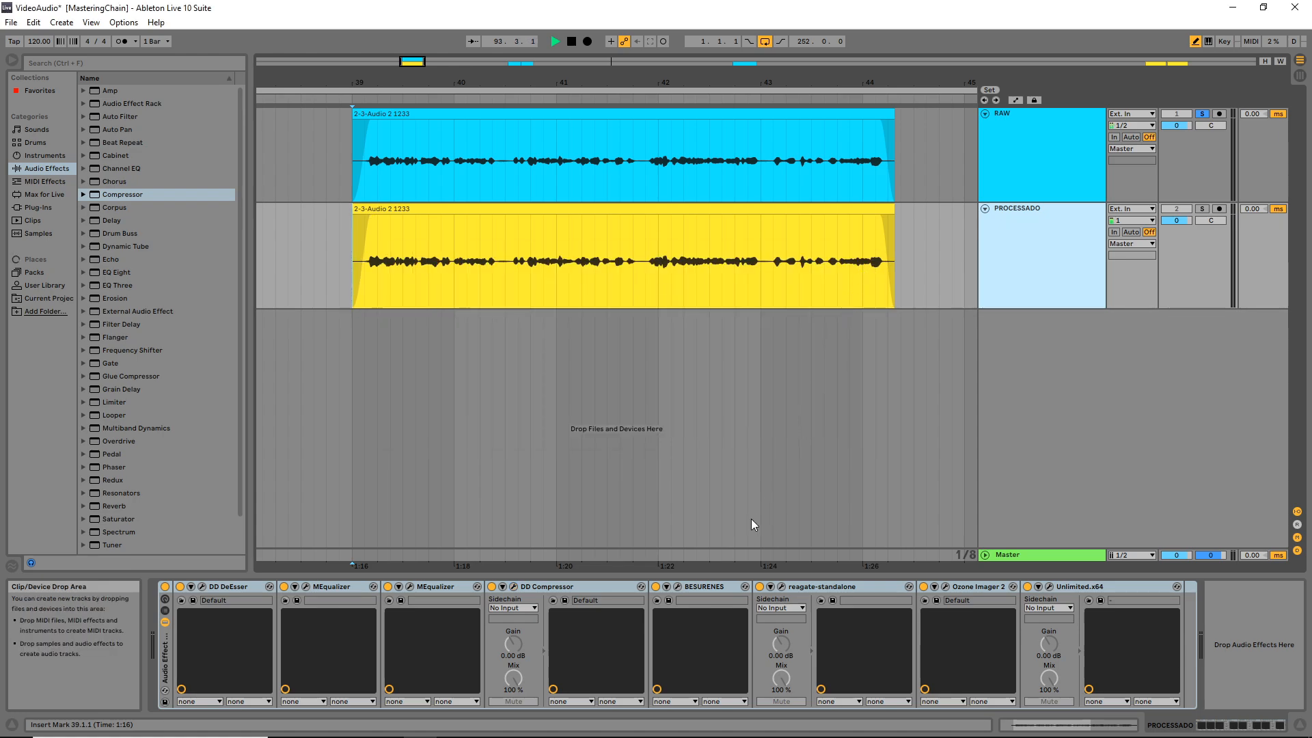
# Review the Direct and Emulation controls of the BESURENES plug-in on the PROCESSADO track and close it
pyautogui.click(678, 585)
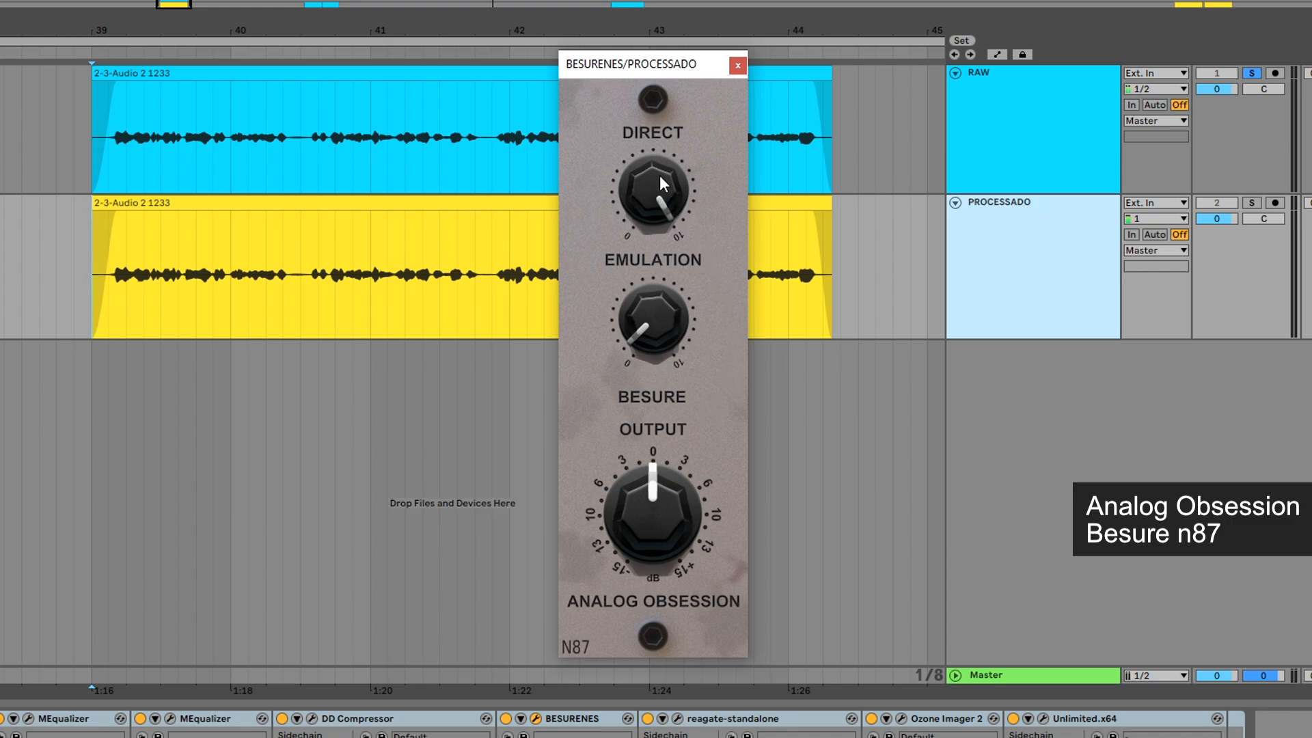
pyautogui.moveTo(659, 253); pyautogui.dragTo(668, 188)
pyautogui.moveTo(660, 318)
pyautogui.mouseDown()
pyautogui.moveTo(667, 257)
pyautogui.moveTo(662, 306)
pyautogui.mouseUp()
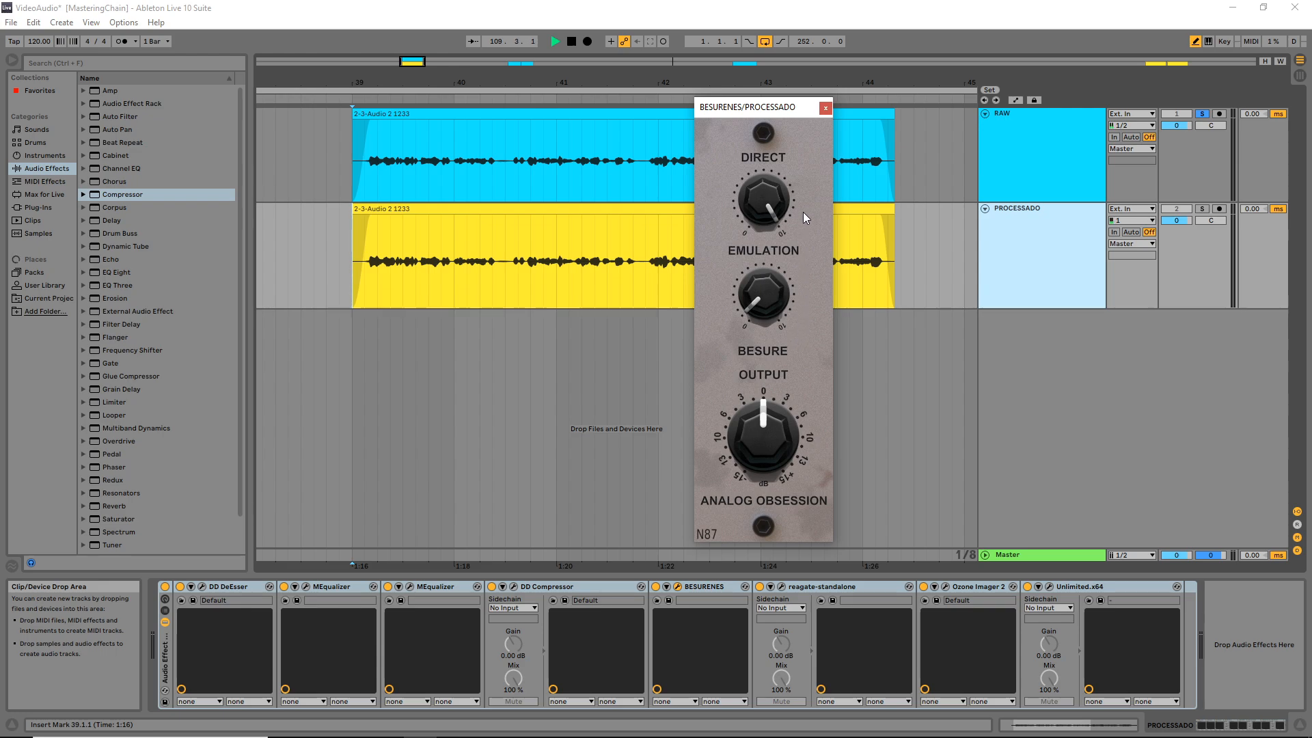
pyautogui.click(825, 108)
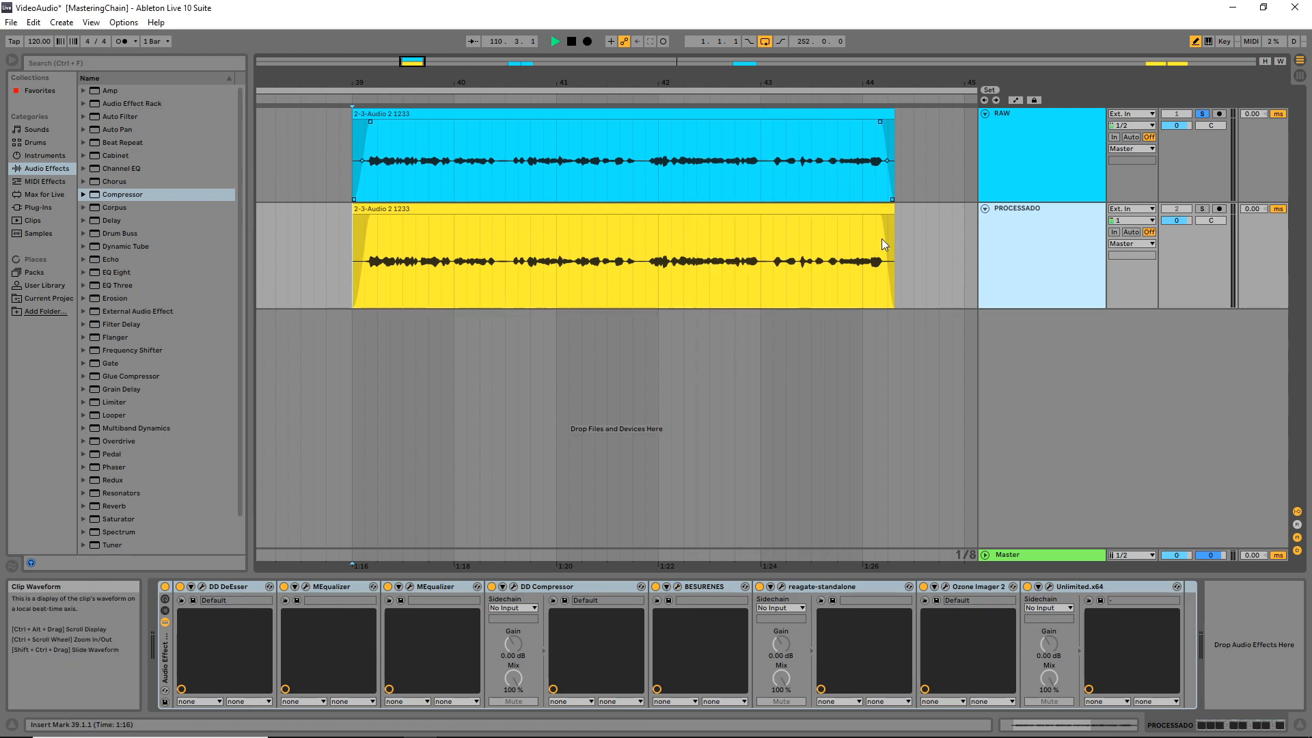
# Review the ReaGate threshold, envelope and output mix, and the Ozone Imager 2 width and Stereoize settings on the PROCESSADO track, closing both plug-ins
pyautogui.click(783, 587)
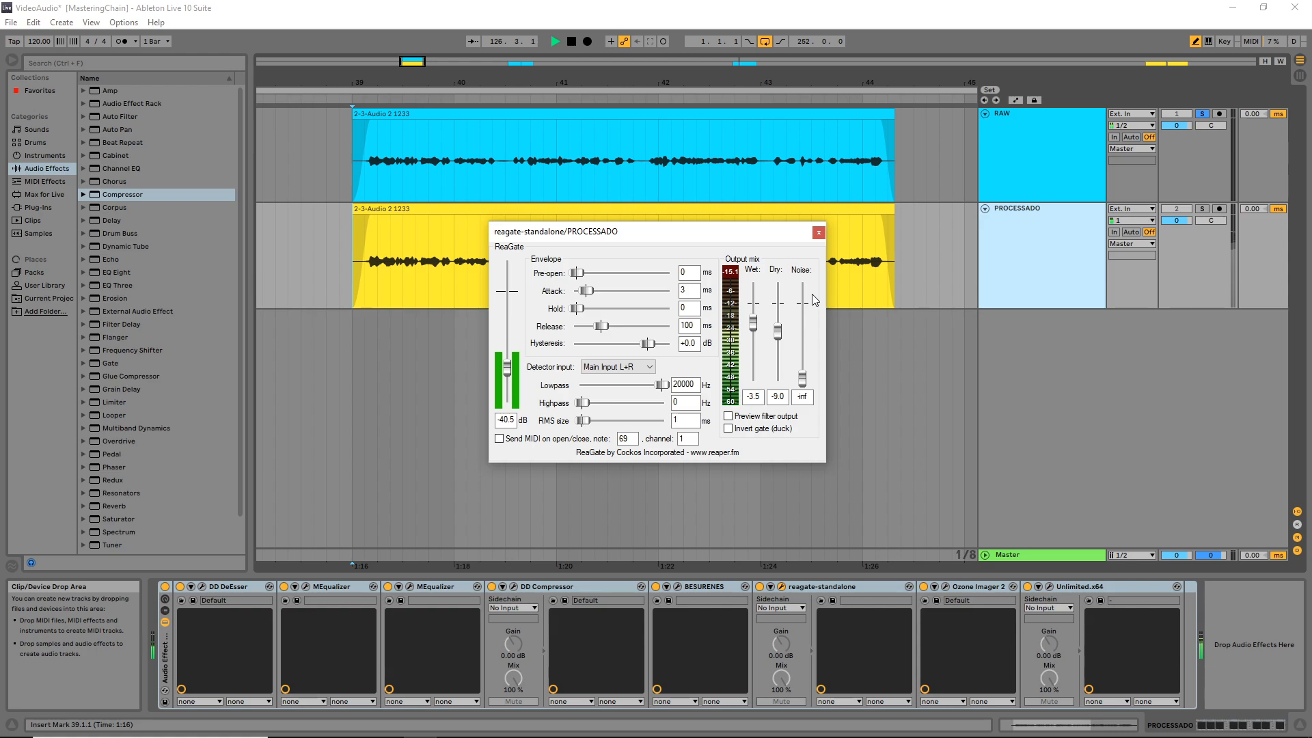
pyautogui.click(818, 232)
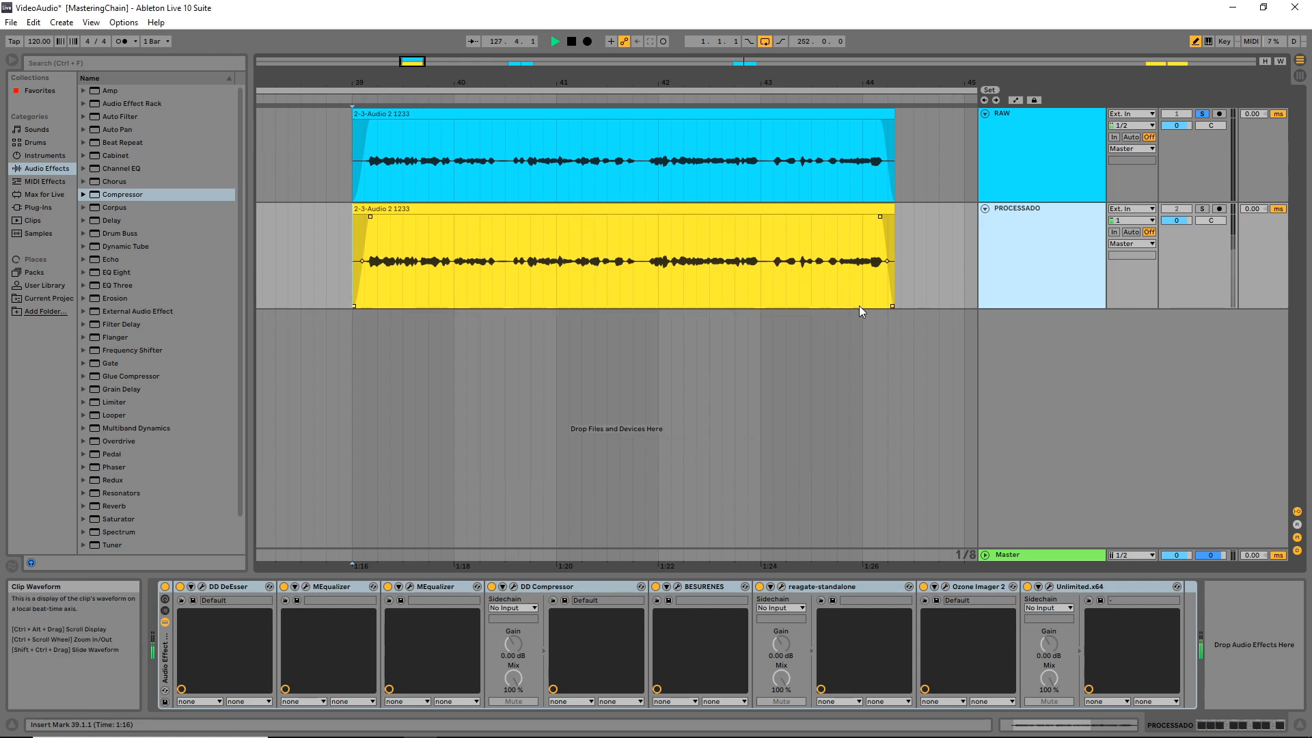
pyautogui.click(948, 586)
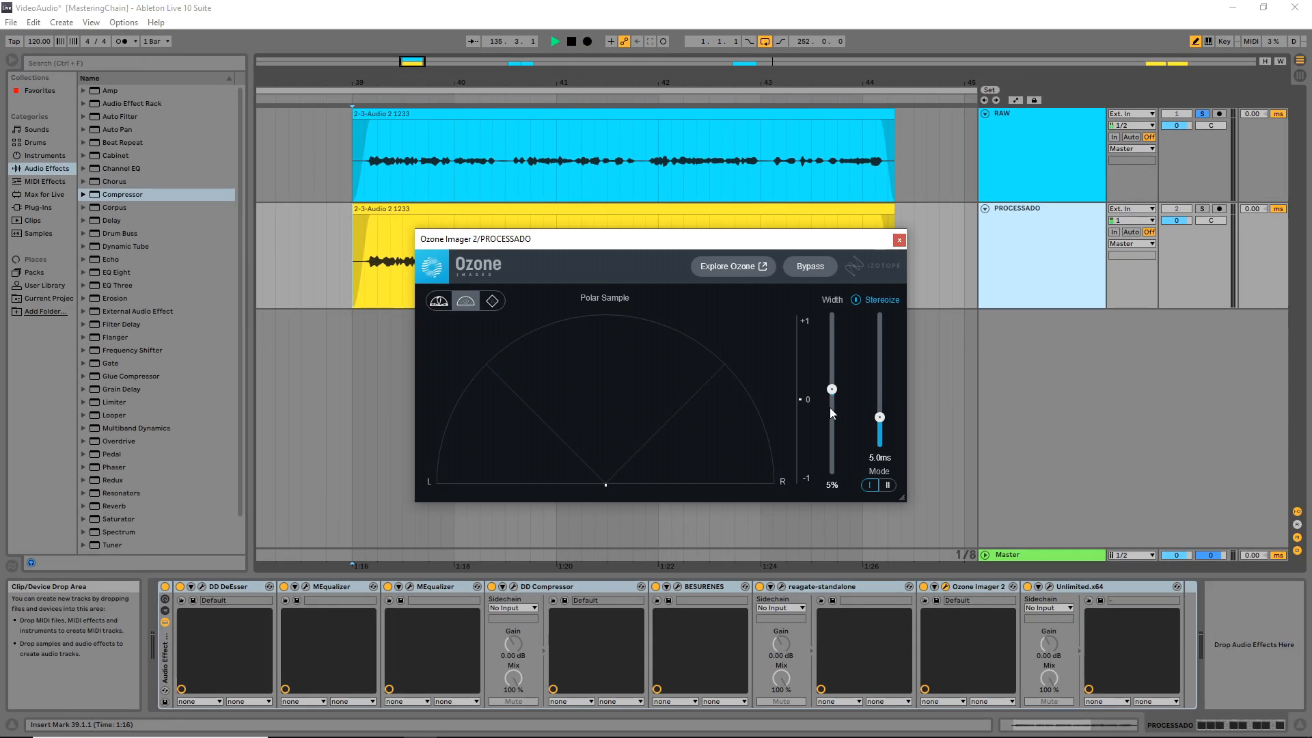
pyautogui.click(900, 241)
# Lower the threshold of the Unlimited limiter on the PROCESSADO track to about -4.4 dB
pyautogui.click(407, 236)
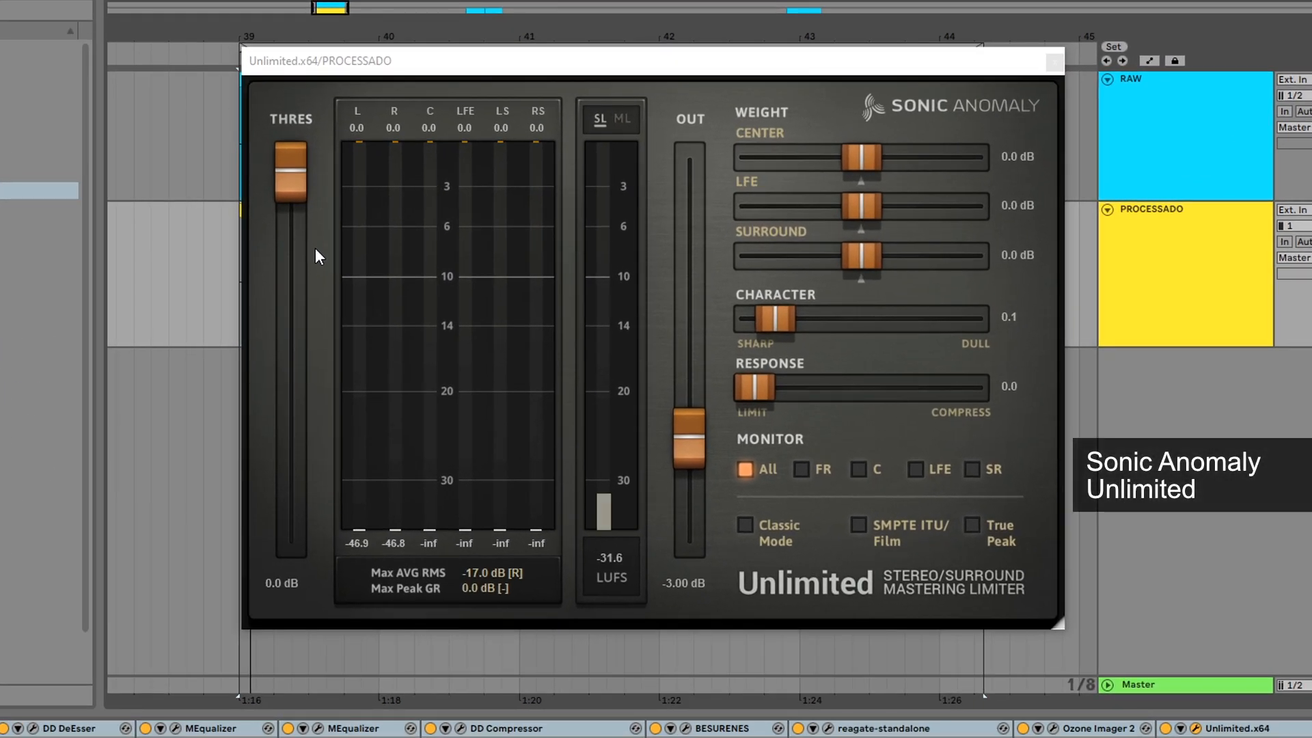
pyautogui.moveTo(292, 171); pyautogui.dragTo(297, 226)
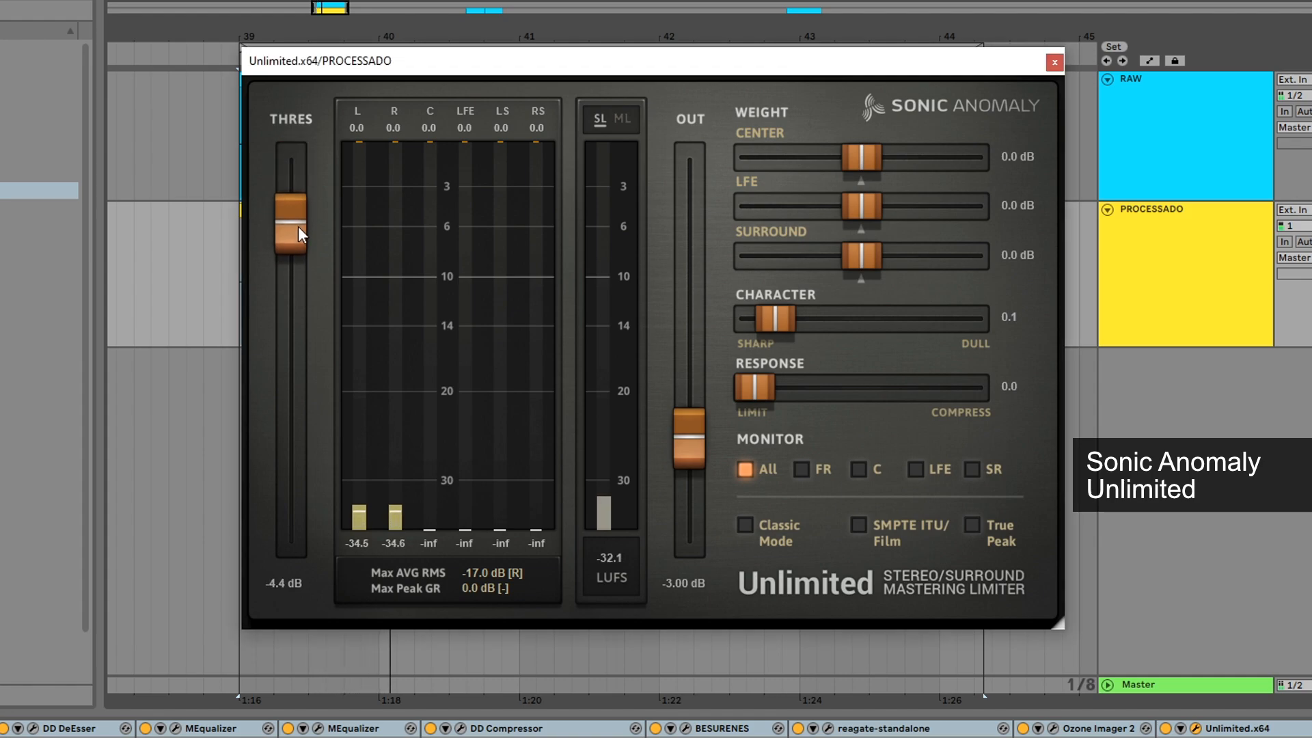
pyautogui.moveTo(319, 301); pyautogui.dragTo(319, 316)
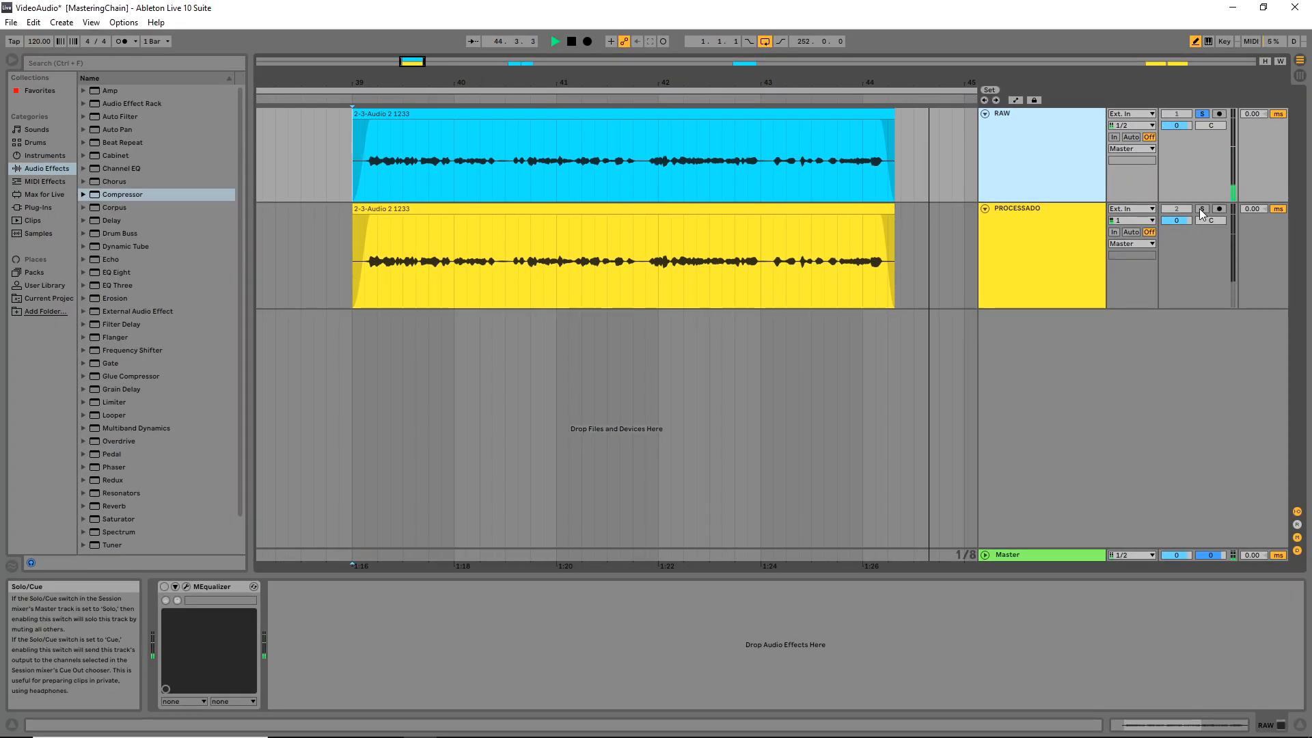
# Solo the PROCESSADO track and play it back for comparison with the raw voice, and select the RAW track
pyautogui.click(1201, 210)
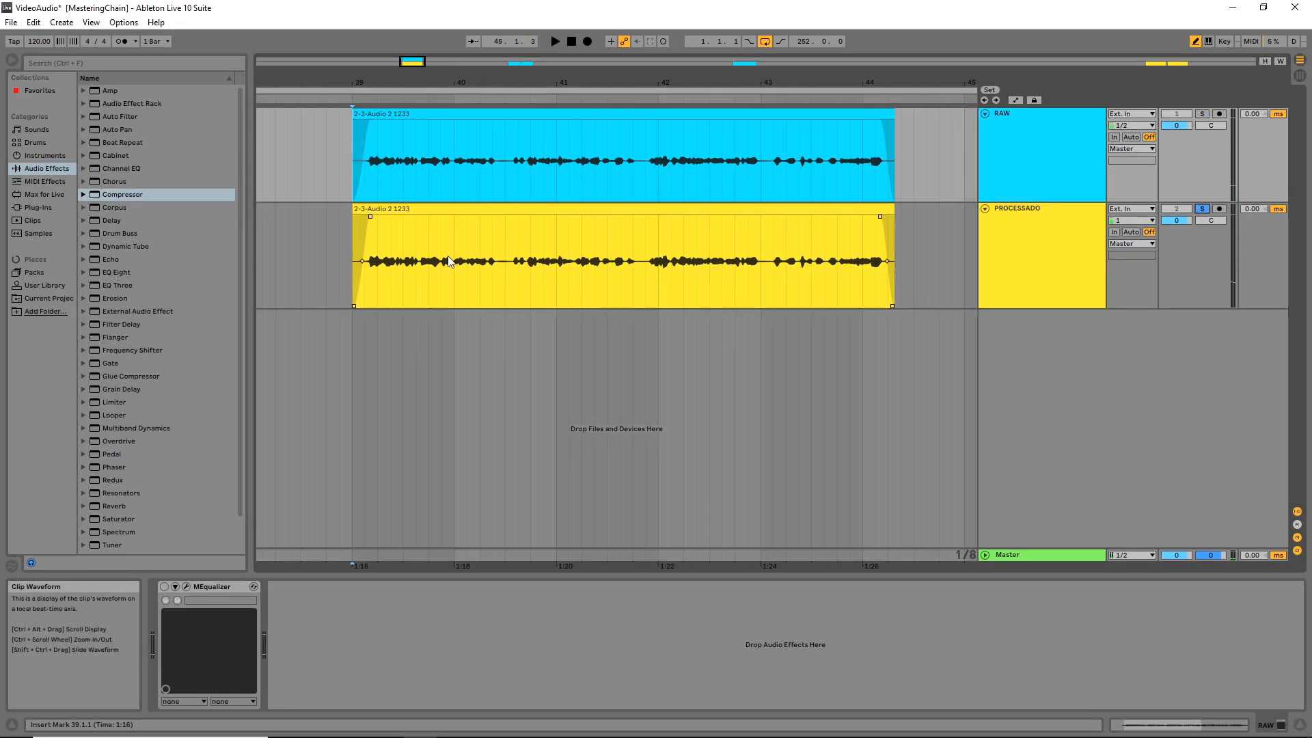
pyautogui.press('space')
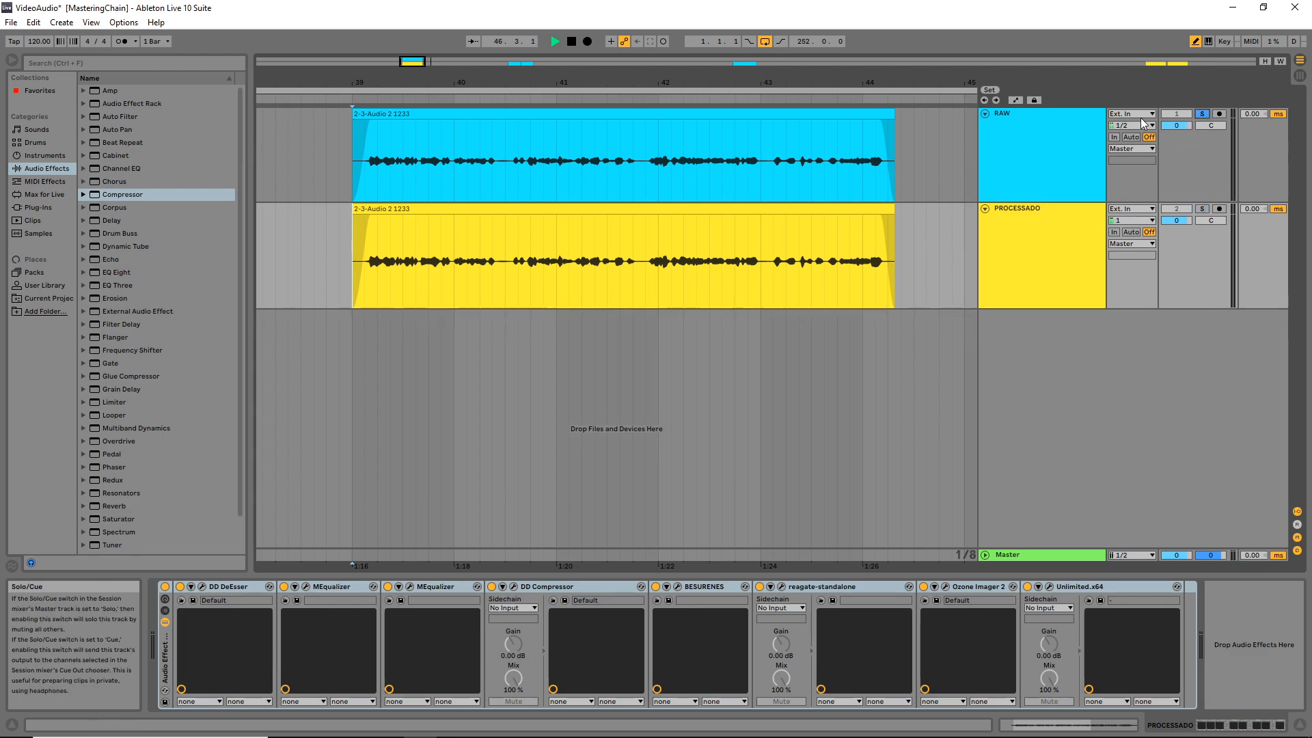
pyautogui.click(1069, 121)
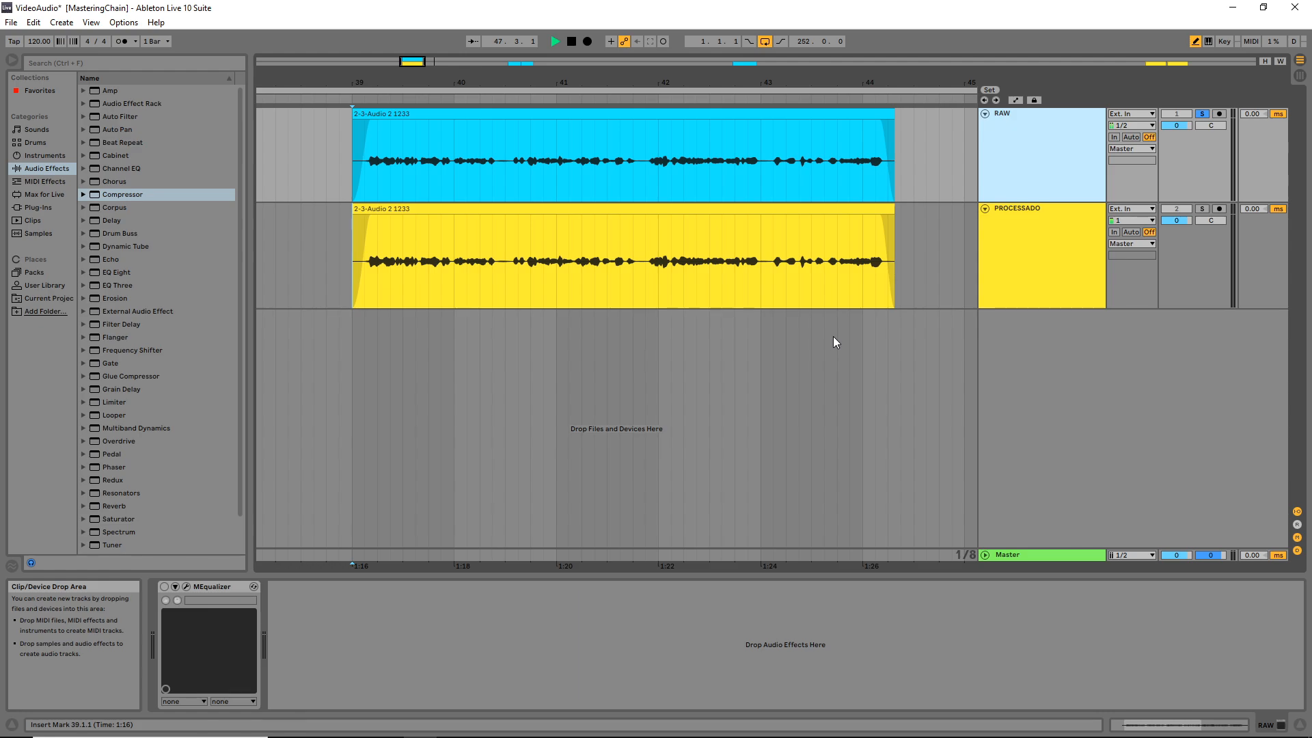